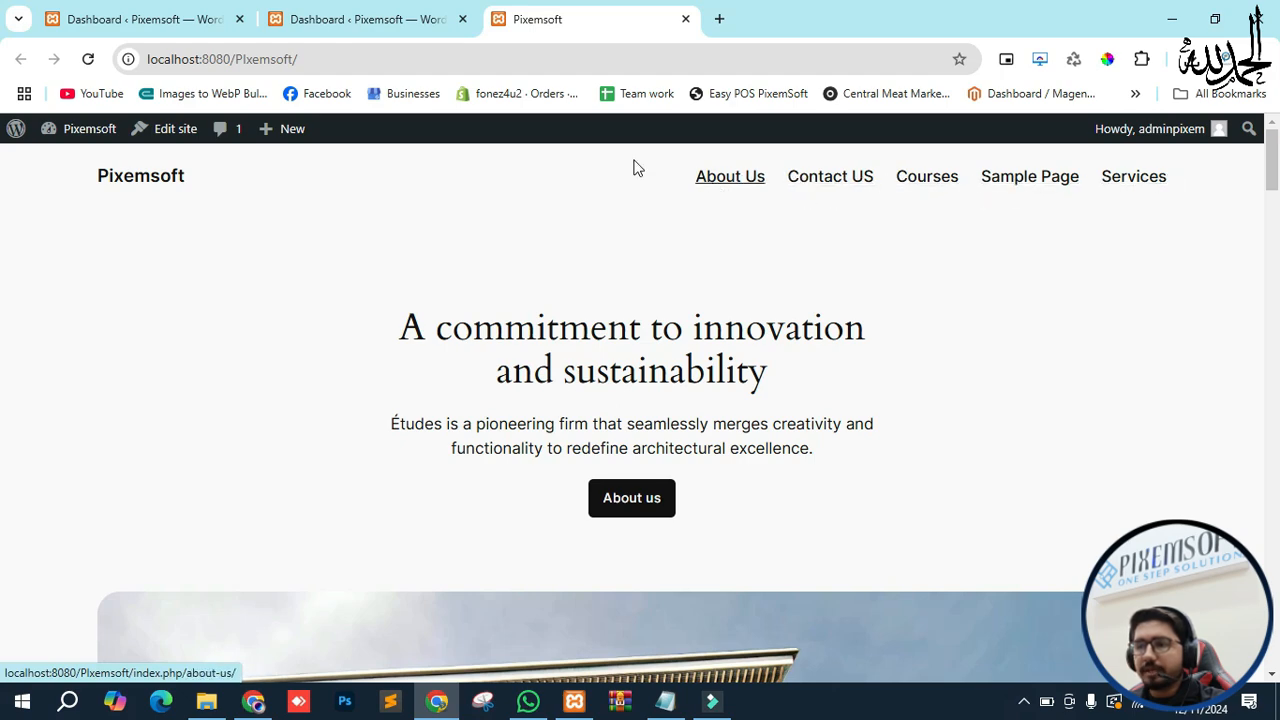
- Open the list of all pages in the WordPress dashboard and look through it
{"action": "left_click", "coordinate": [368, 19]}
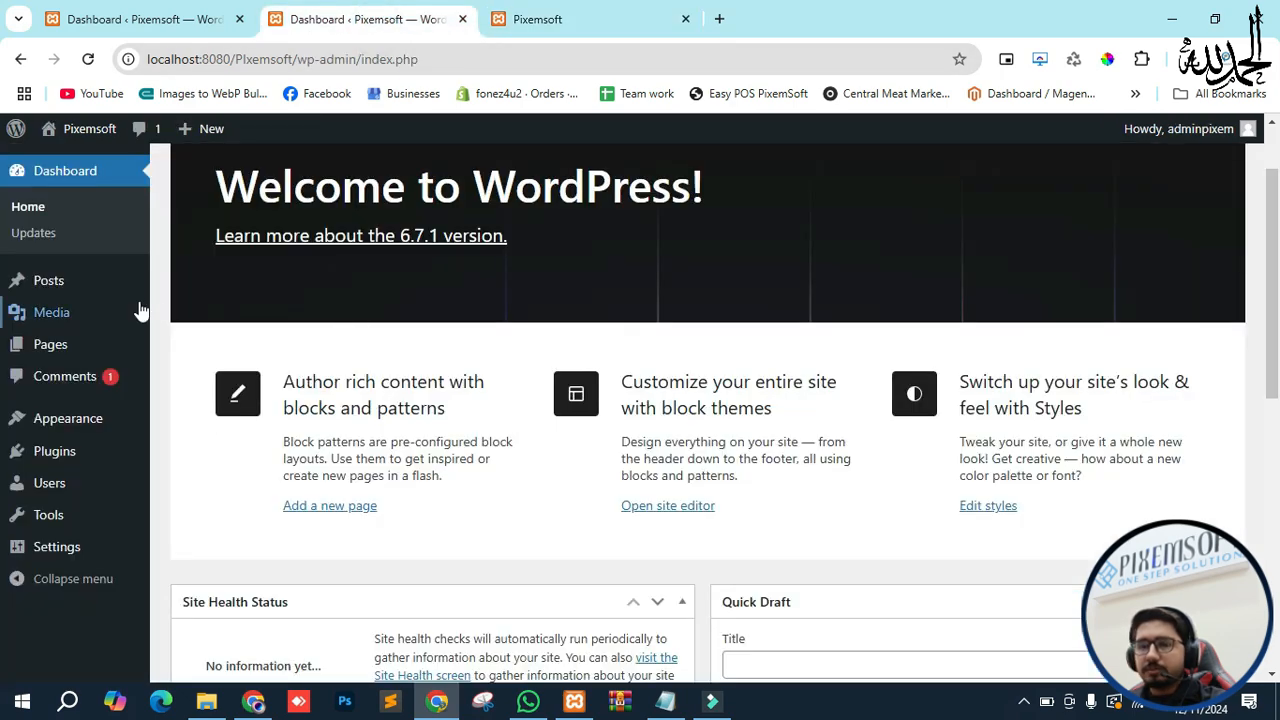
{"action": "left_click", "coordinate": [47, 355]}
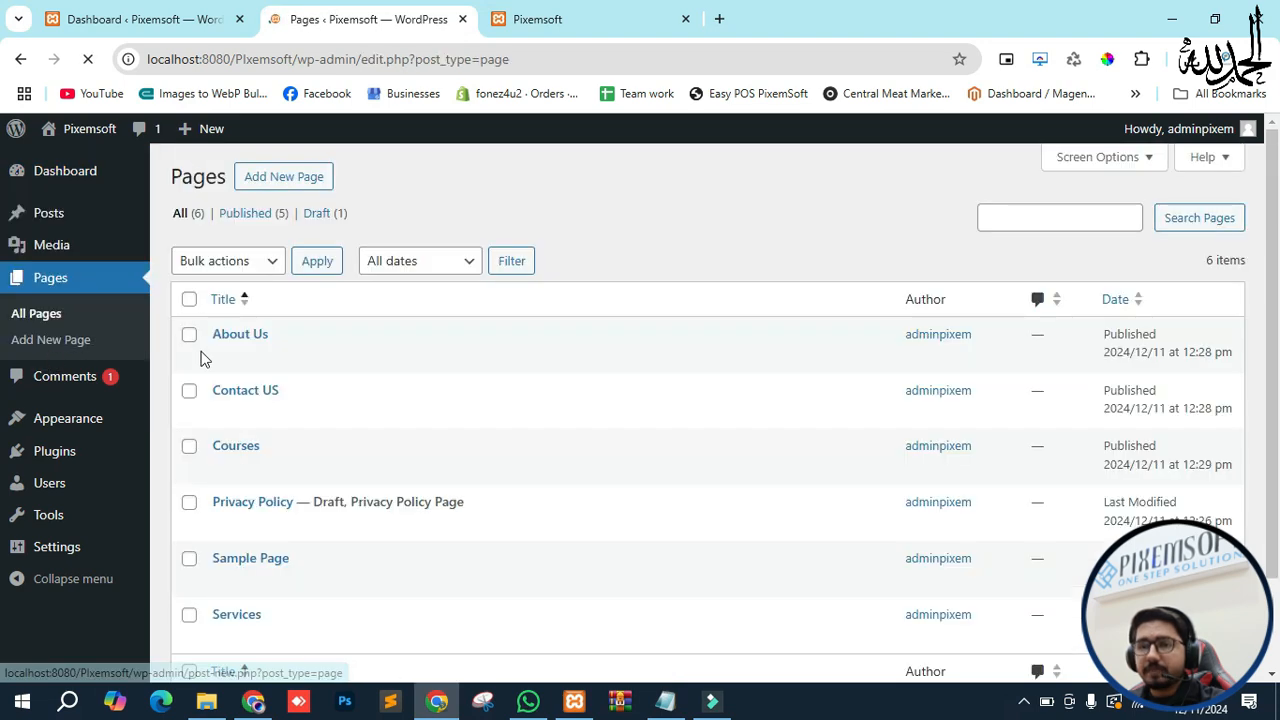
{"action": "scroll", "coordinate": [265, 418], "scroll_direction": "down", "scroll_amount": 1}
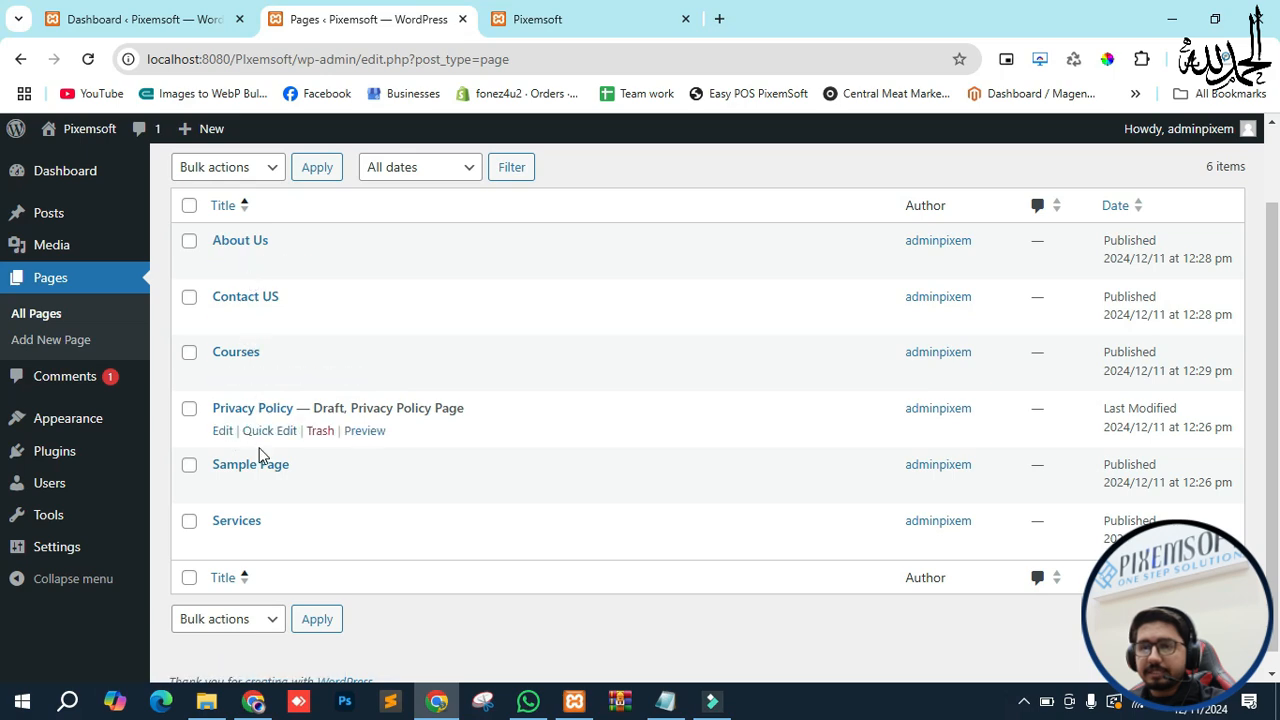
{"action": "scroll", "coordinate": [575, 320], "scroll_direction": "up", "scroll_amount": 1}
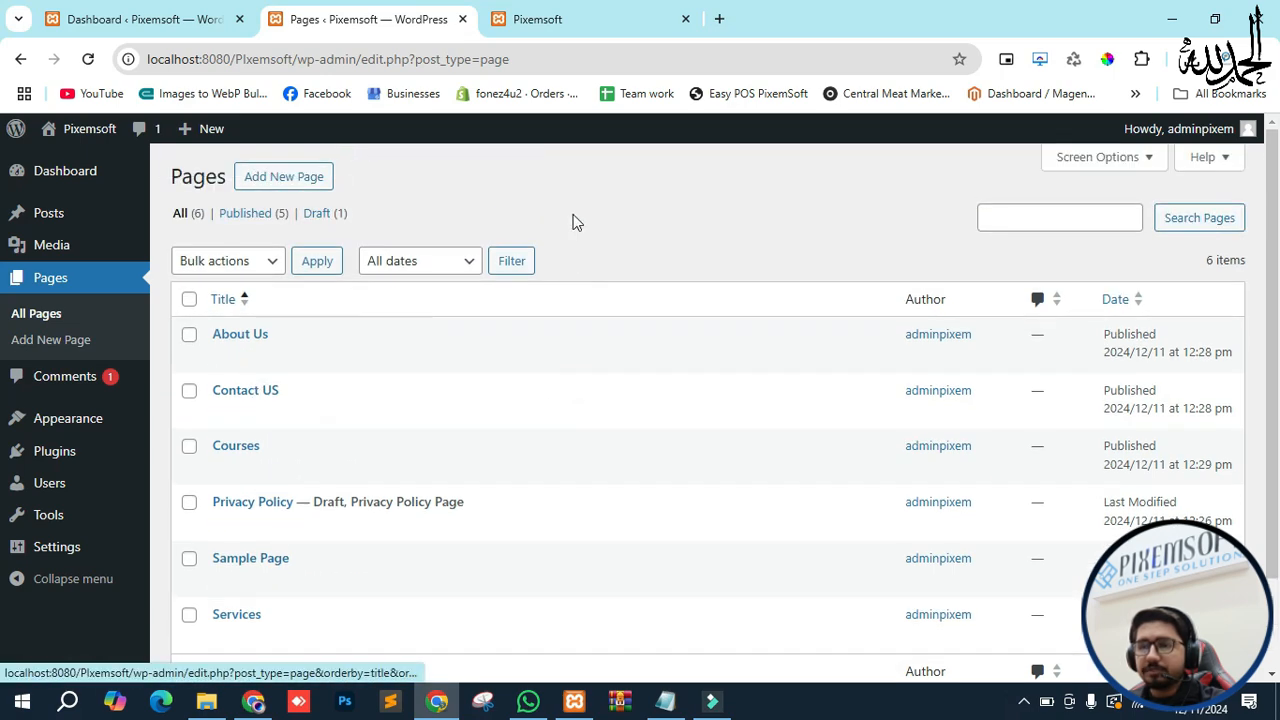
- Compare the order of the site's navigation menu with the order of entries in the dashboard's pages list
{"action": "left_click", "coordinate": [530, 24]}
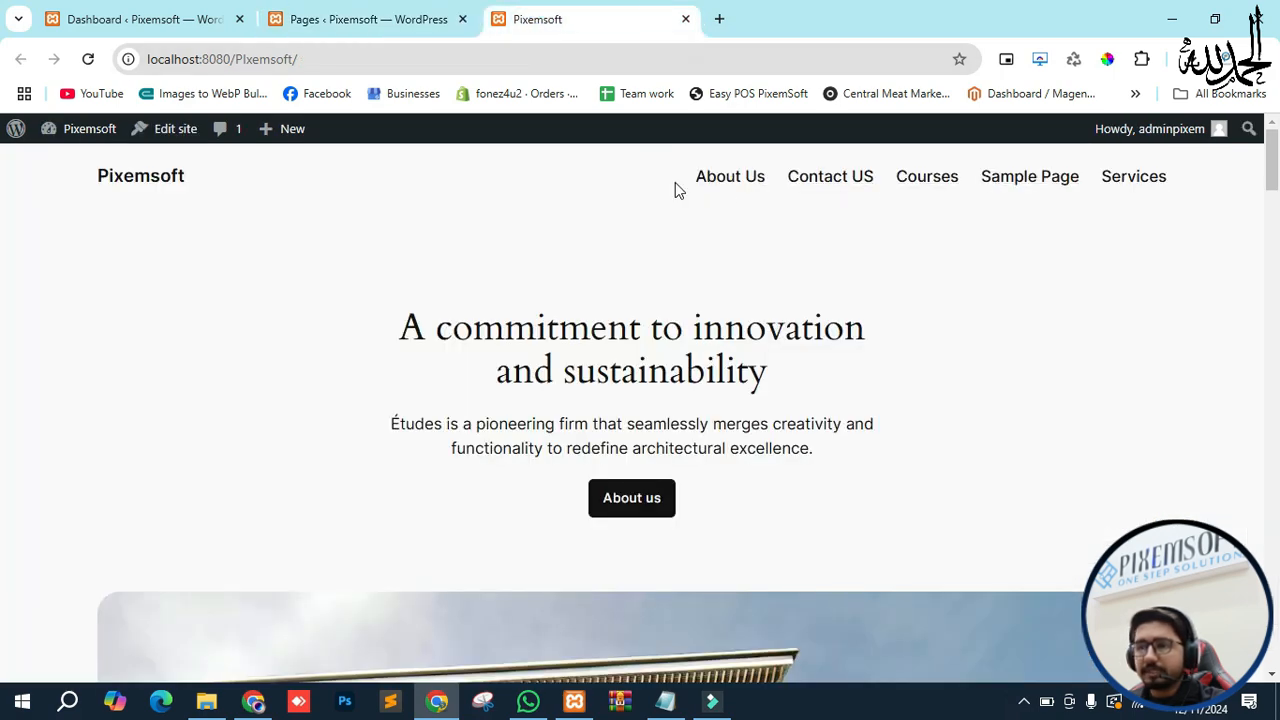
{"action": "left_click", "coordinate": [385, 22]}
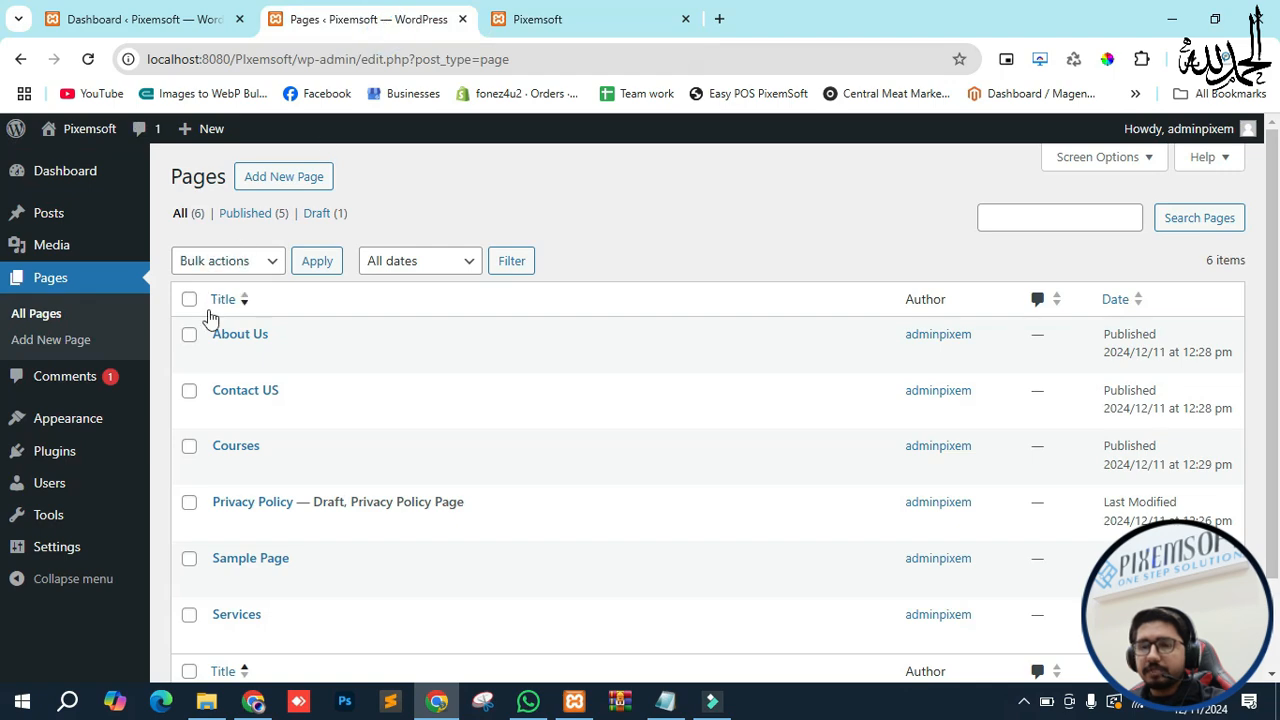
{"action": "scroll", "coordinate": [207, 402], "scroll_direction": "down", "scroll_amount": 1}
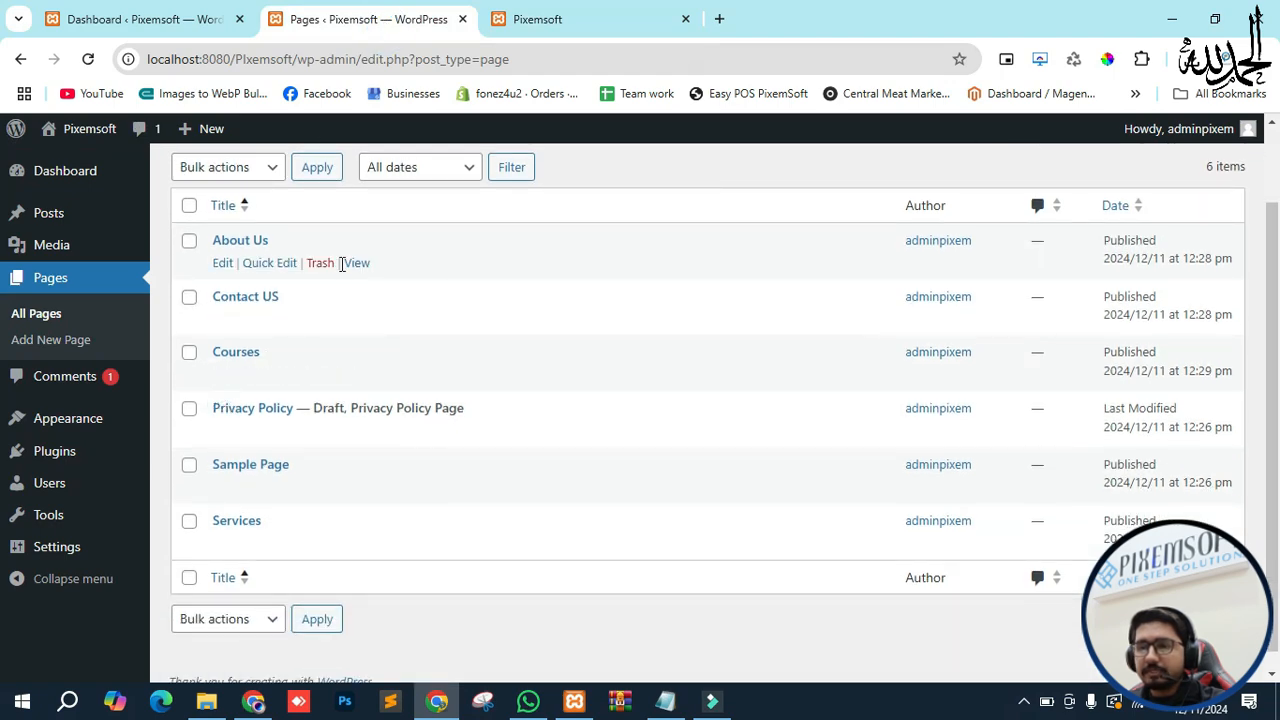
{"action": "scroll", "coordinate": [312, 405], "scroll_direction": "up", "scroll_amount": 1}
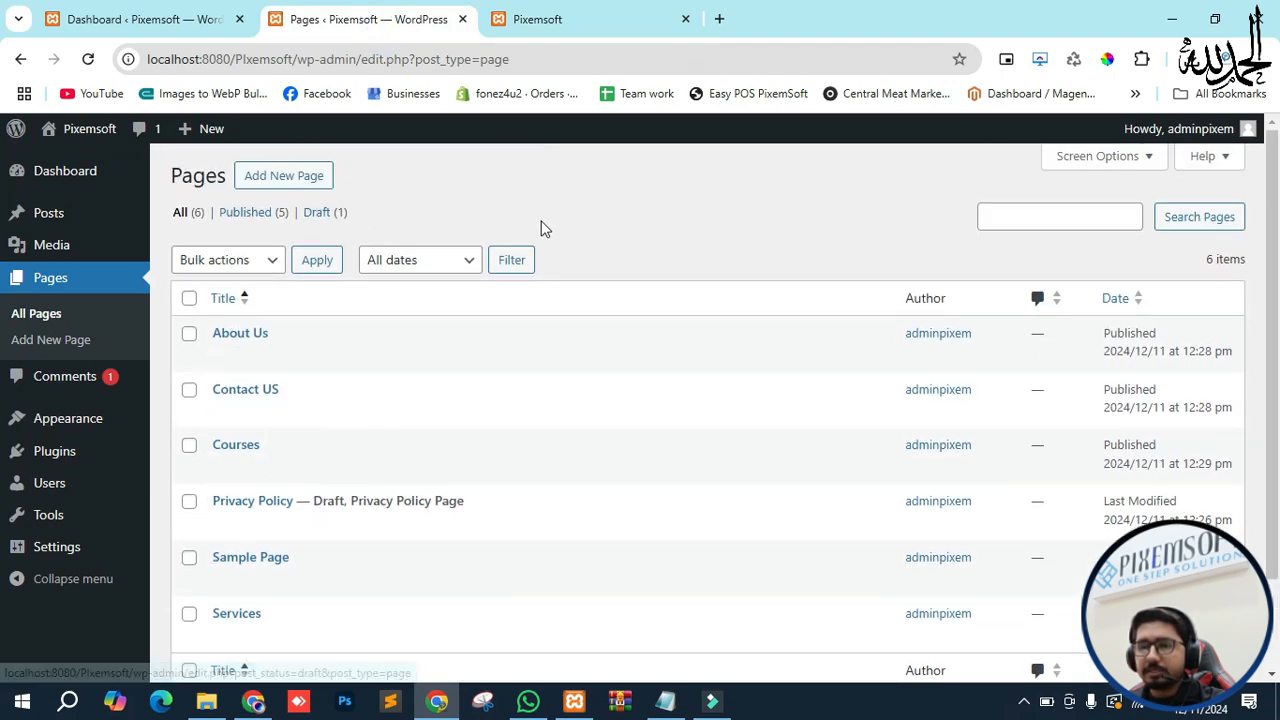
{"action": "scroll", "coordinate": [222, 350], "scroll_direction": "down", "scroll_amount": 1}
{"action": "scroll", "coordinate": [240, 440], "scroll_direction": "down", "scroll_amount": 1}
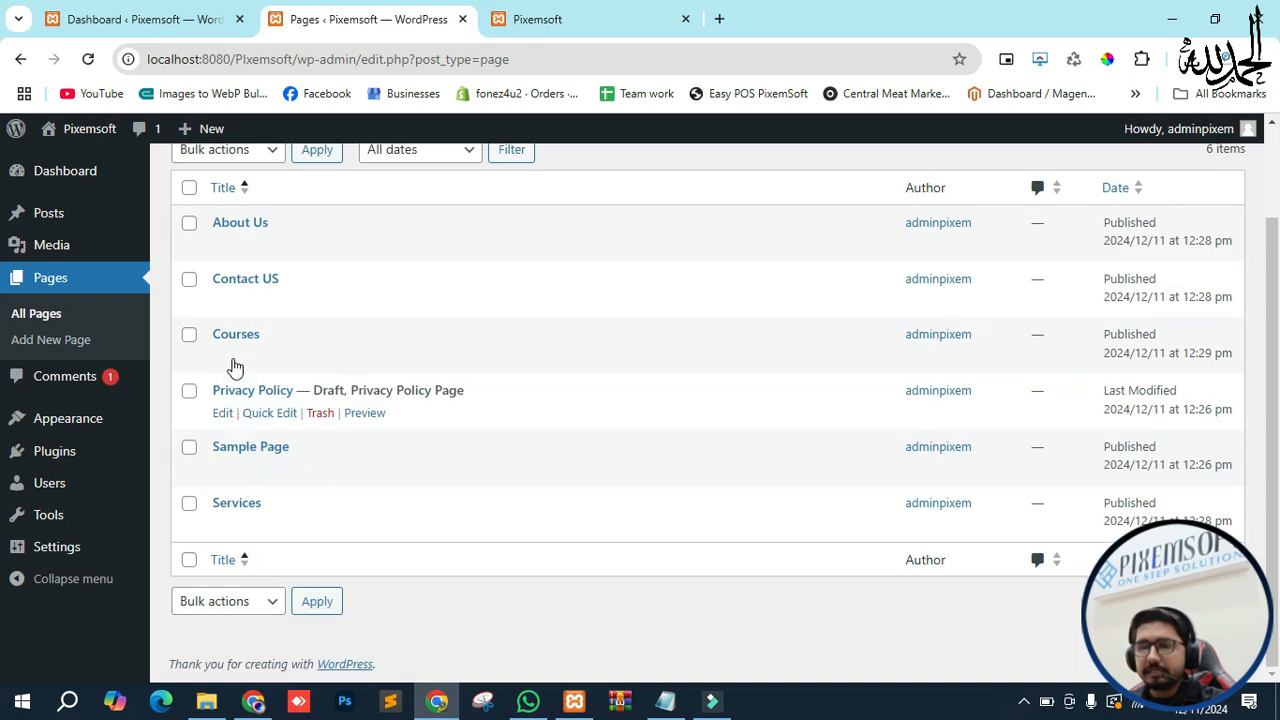
{"action": "scroll", "coordinate": [600, 270], "scroll_direction": "up", "scroll_amount": 1}
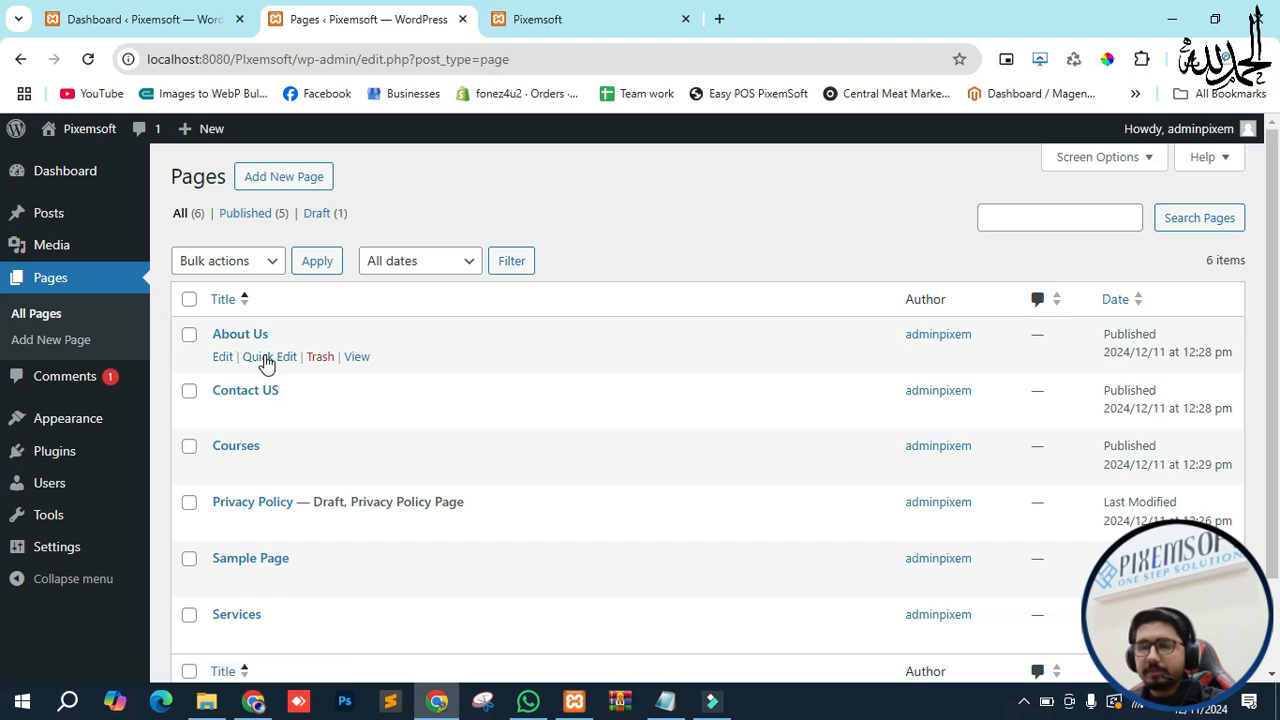
- Use Quick Edit to set the About Us page's order to 1, and check the site's navigation menu
{"action": "left_click", "coordinate": [266, 358]}
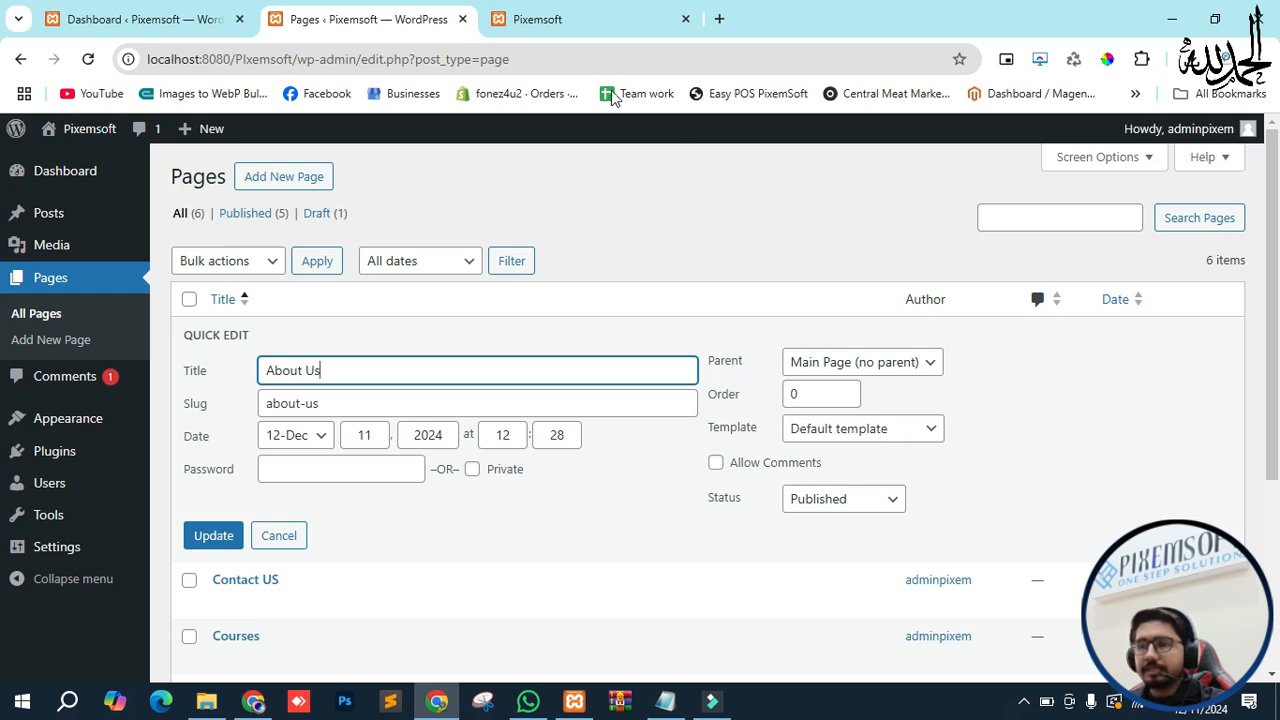
{"action": "left_click", "coordinate": [560, 19]}
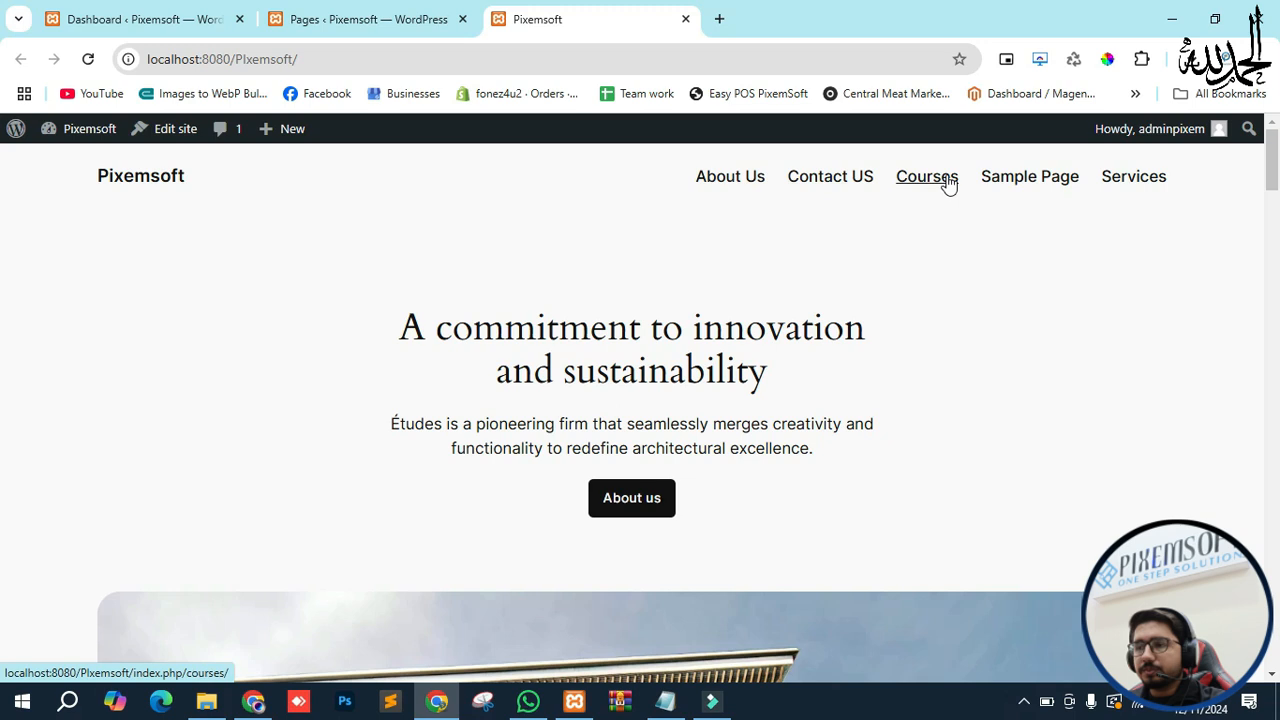
{"action": "left_click", "coordinate": [335, 19]}
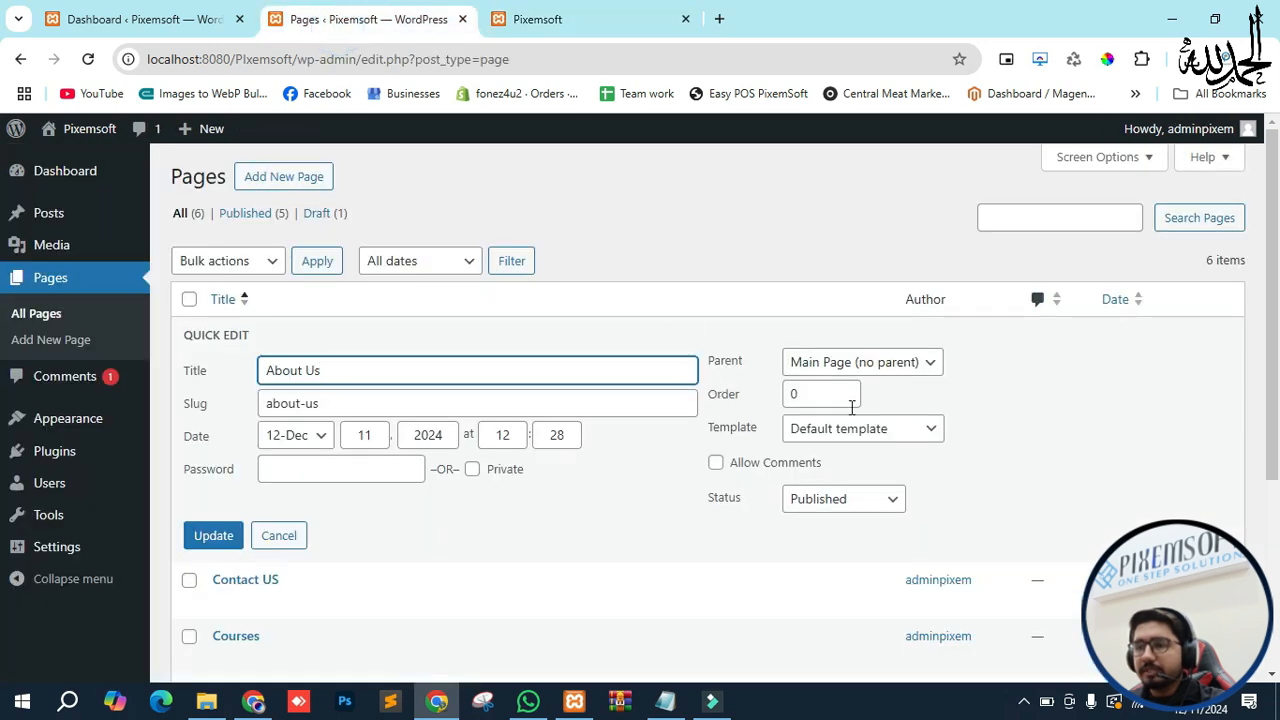
{"action": "double_click", "coordinate": [796, 397]}
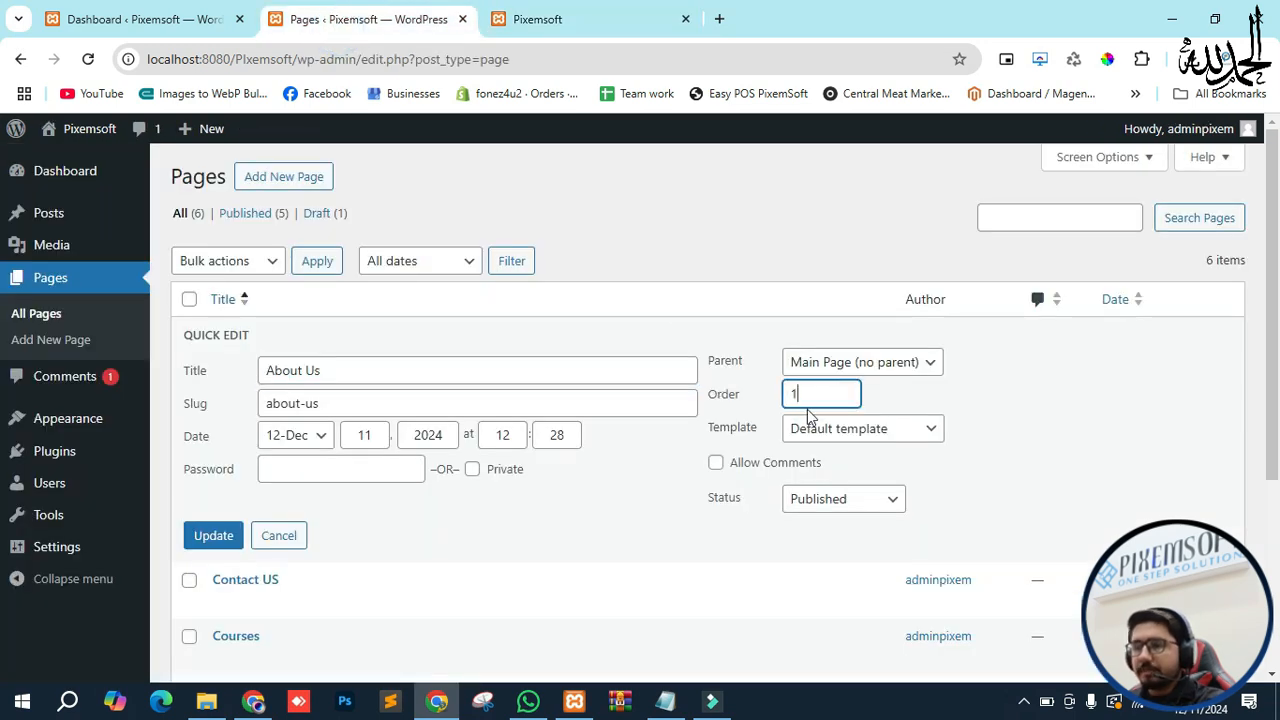
{"action": "left_click", "coordinate": [218, 538]}
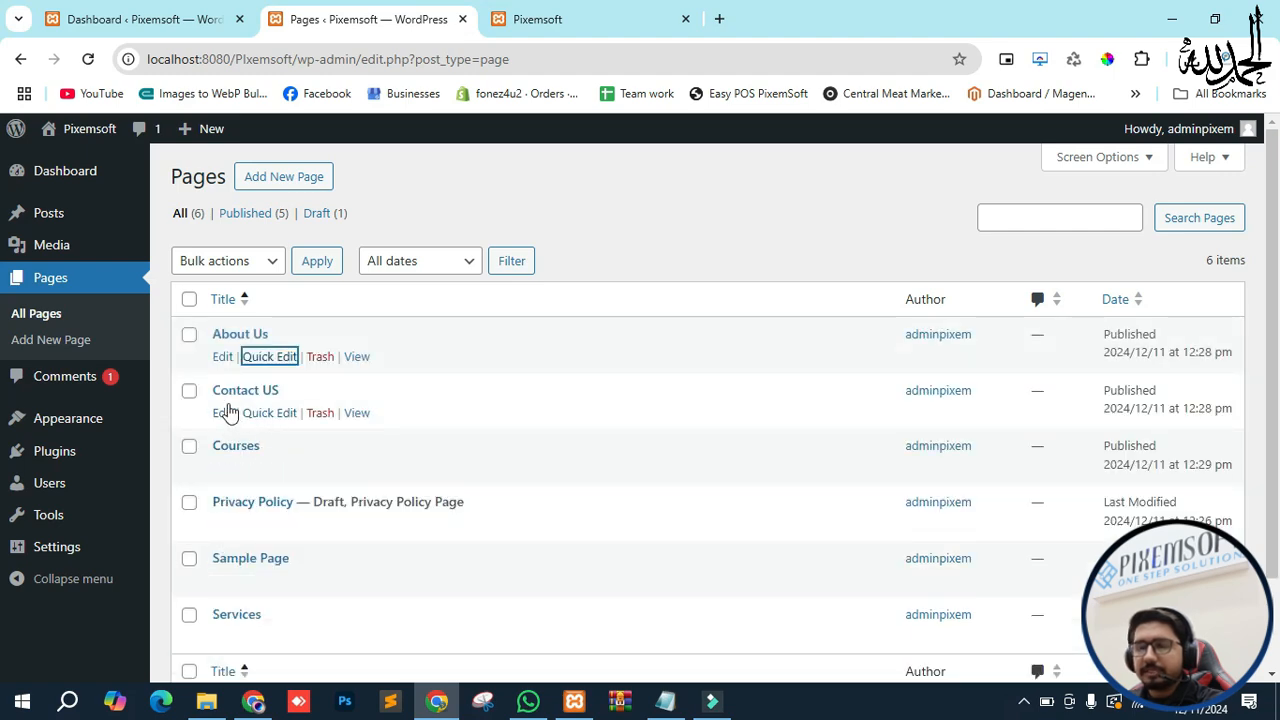
{"action": "left_click", "coordinate": [603, 14]}
{"action": "left_click", "coordinate": [402, 10]}
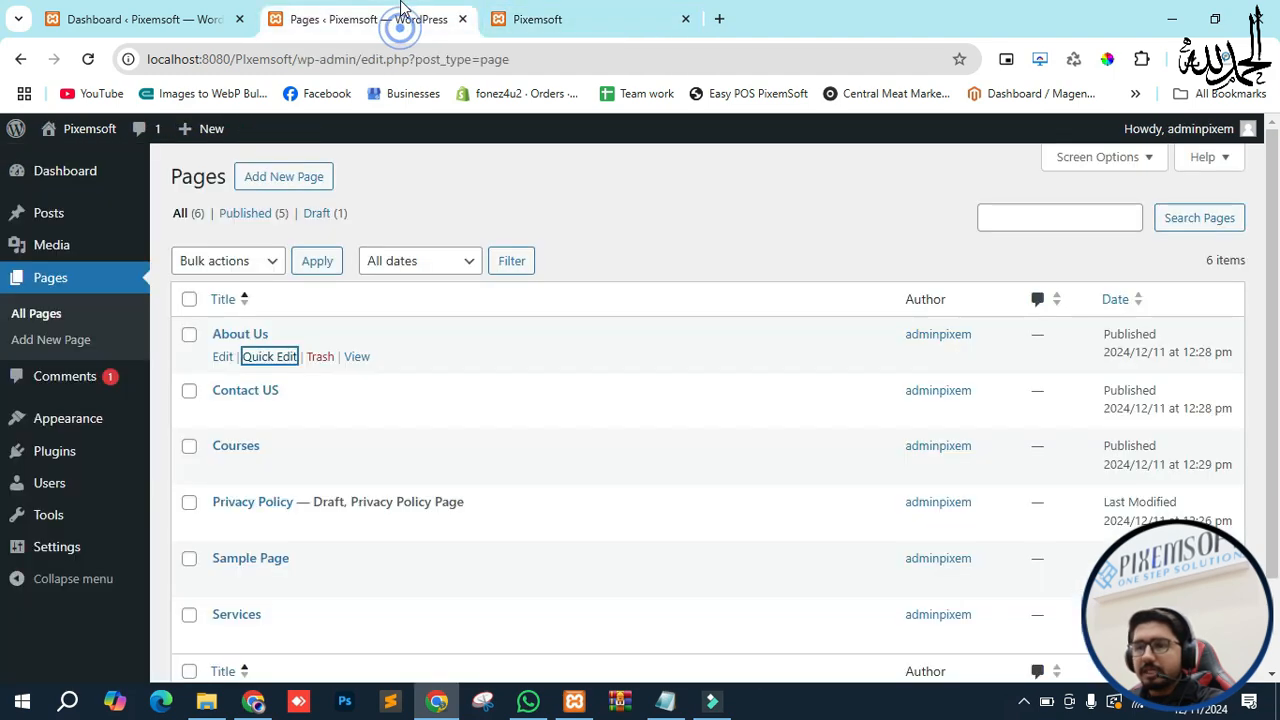
{"action": "left_click", "coordinate": [555, 14]}
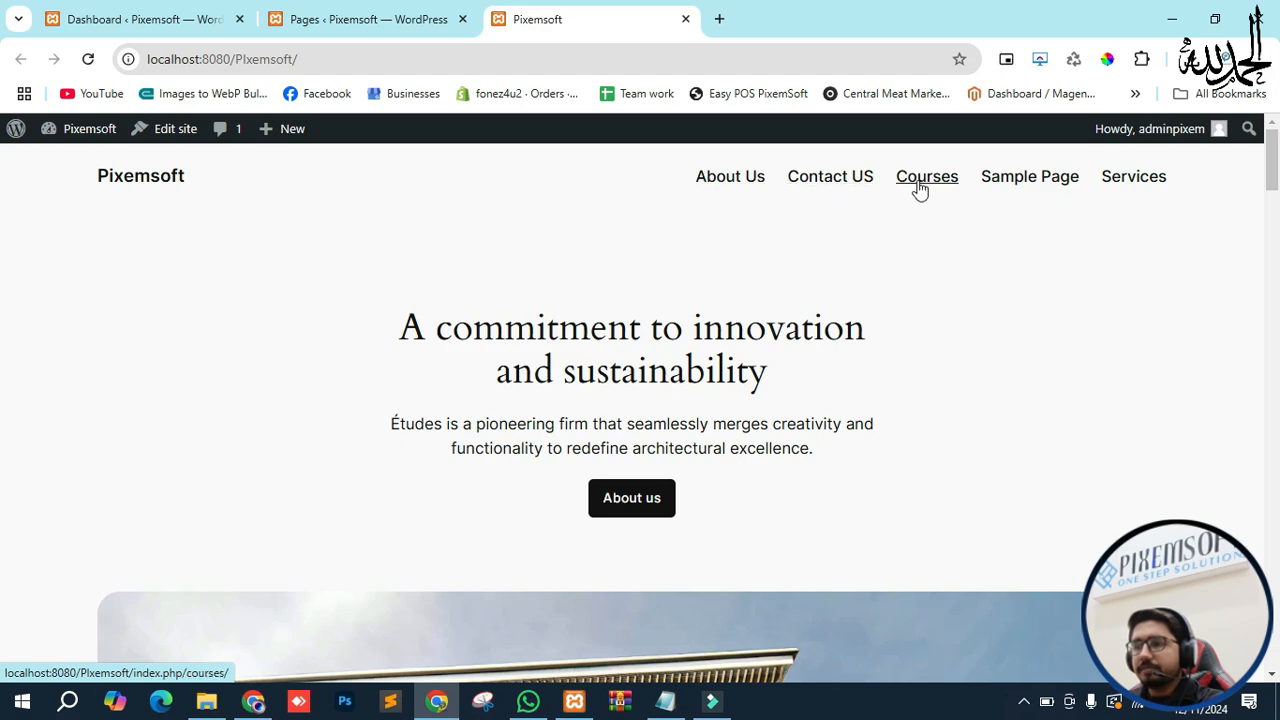
- Return to the pages list and set the About Us page's order back to 0 with Quick Edit
{"action": "left_click", "coordinate": [358, 24]}
{"action": "scroll", "coordinate": [300, 400], "scroll_direction": "down", "scroll_amount": 2}
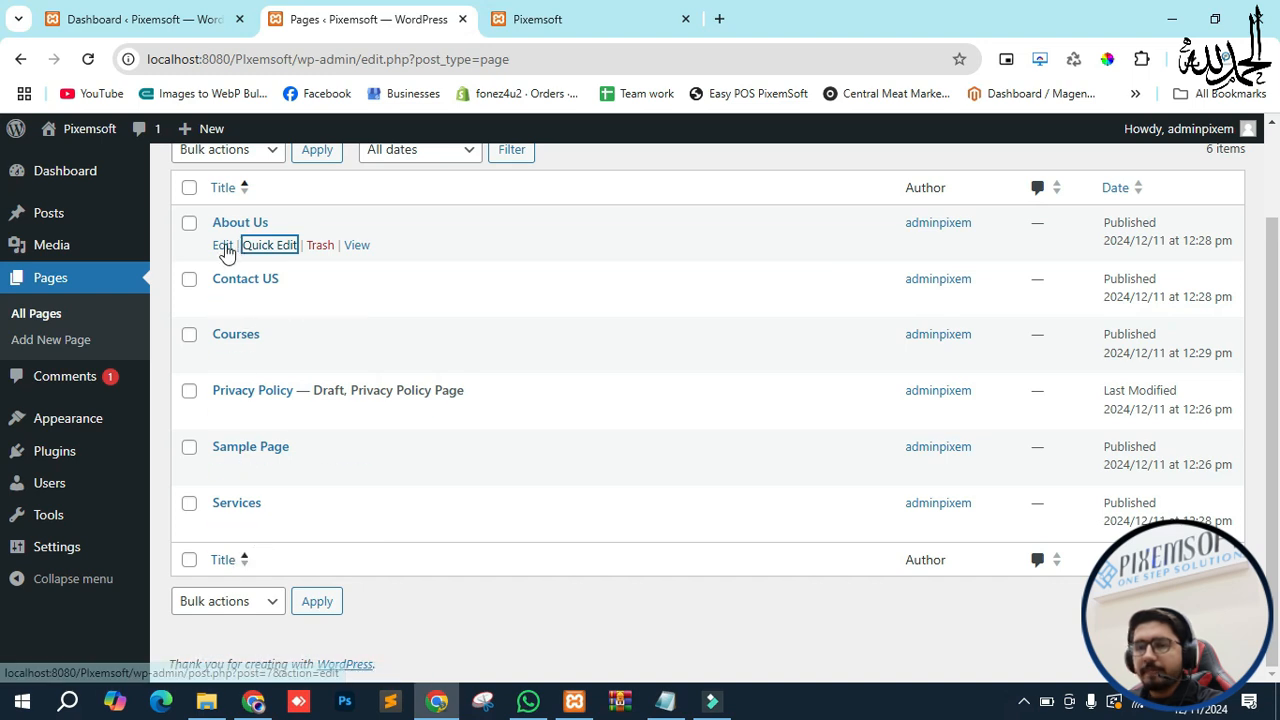
{"action": "left_click", "coordinate": [266, 248]}
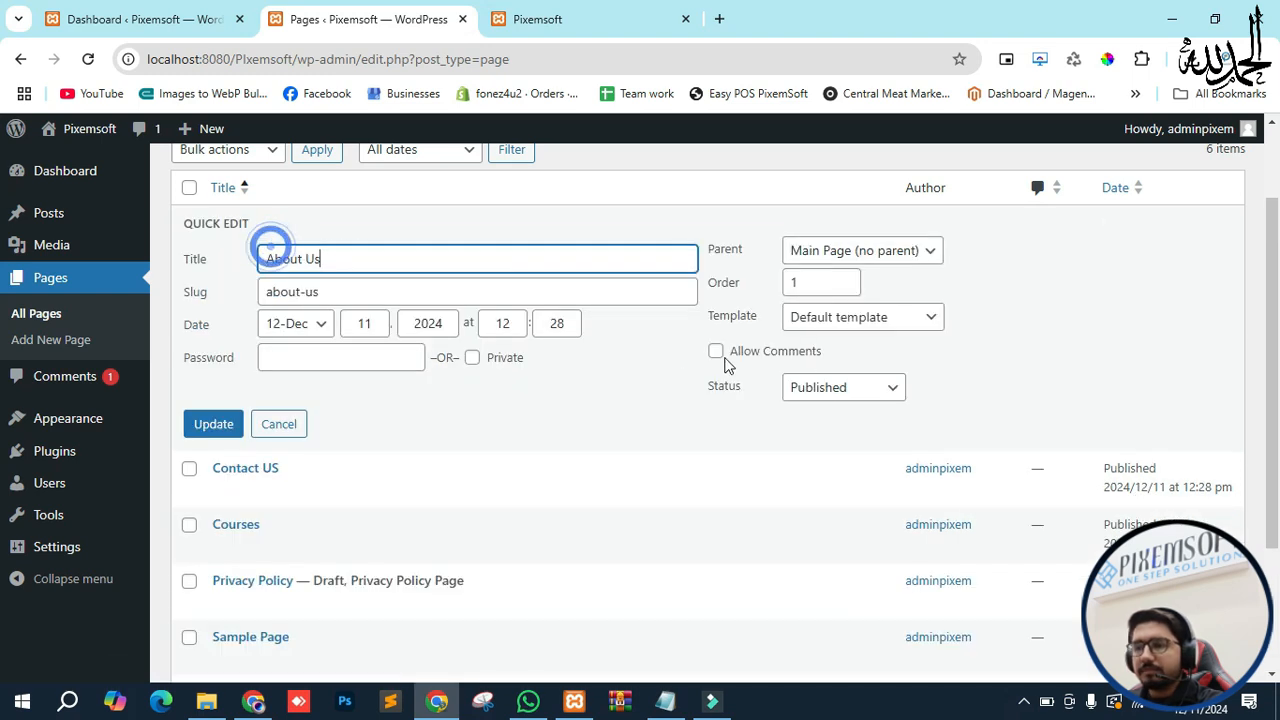
{"action": "double_click", "coordinate": [813, 281]}
{"action": "type", "text": "0"}
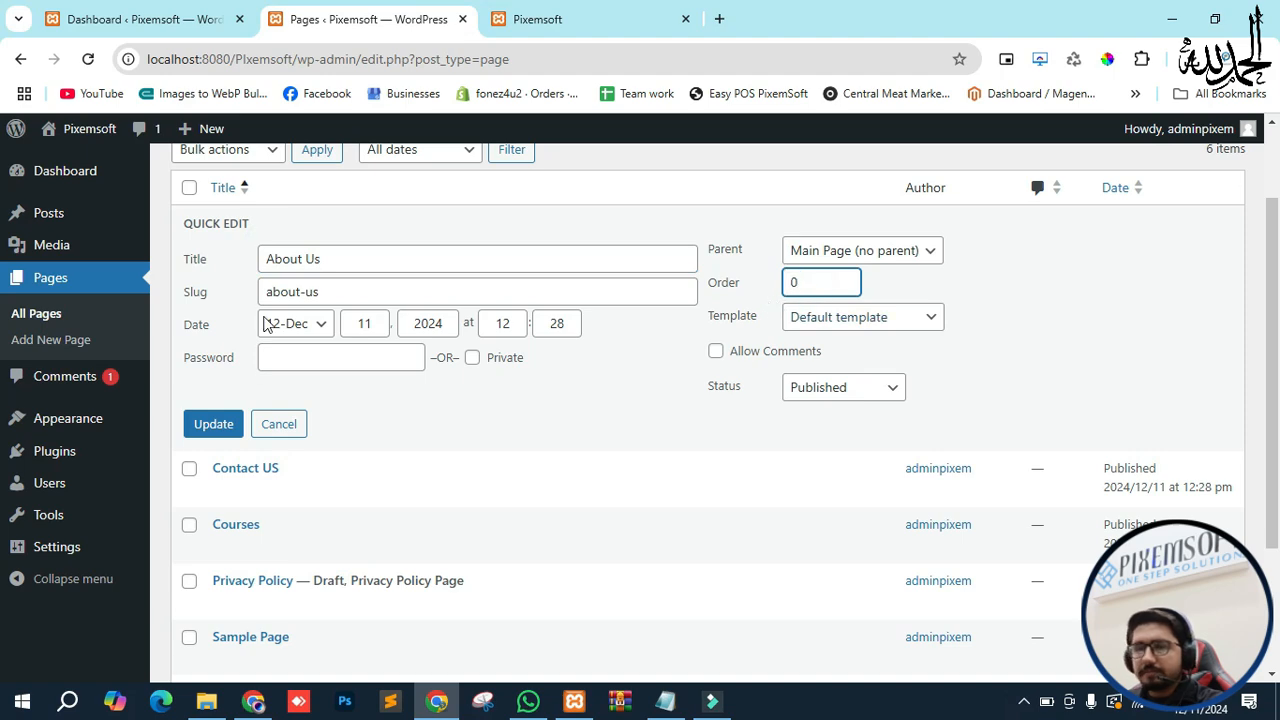
{"action": "left_click", "coordinate": [213, 424]}
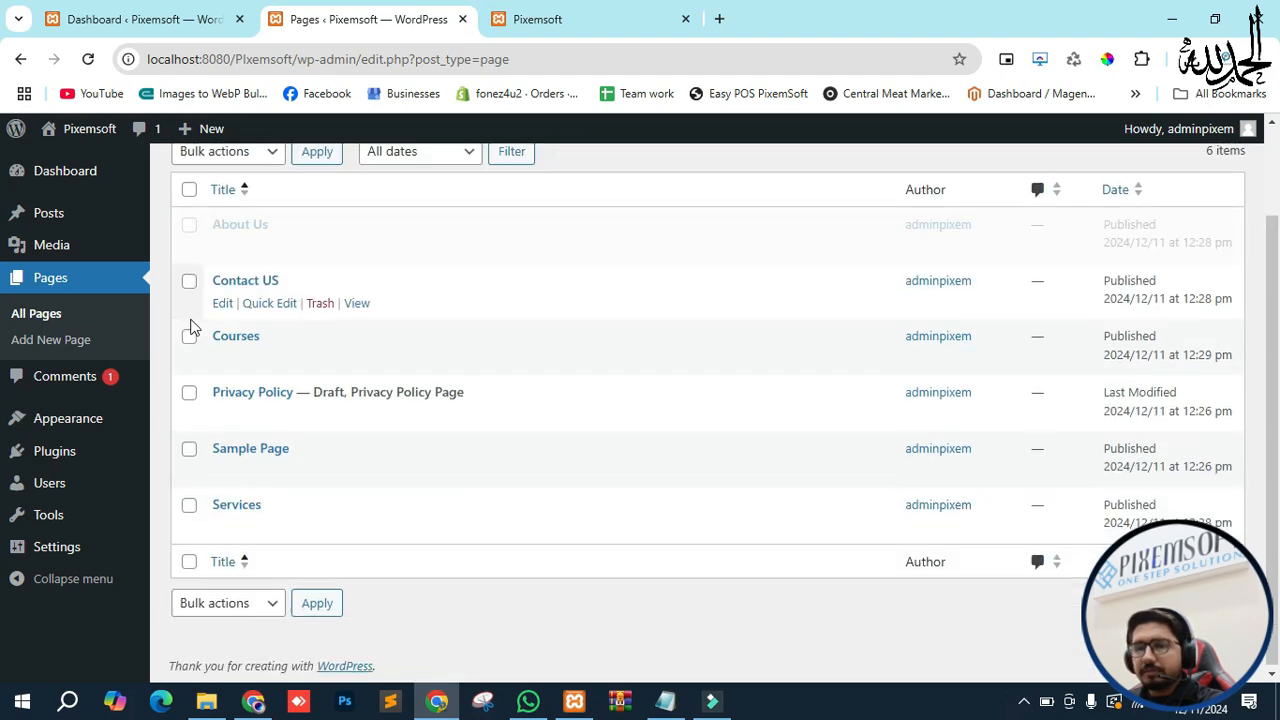
- Set the Services page's order to 1 with Quick Edit and update it
{"action": "left_click", "coordinate": [259, 530]}
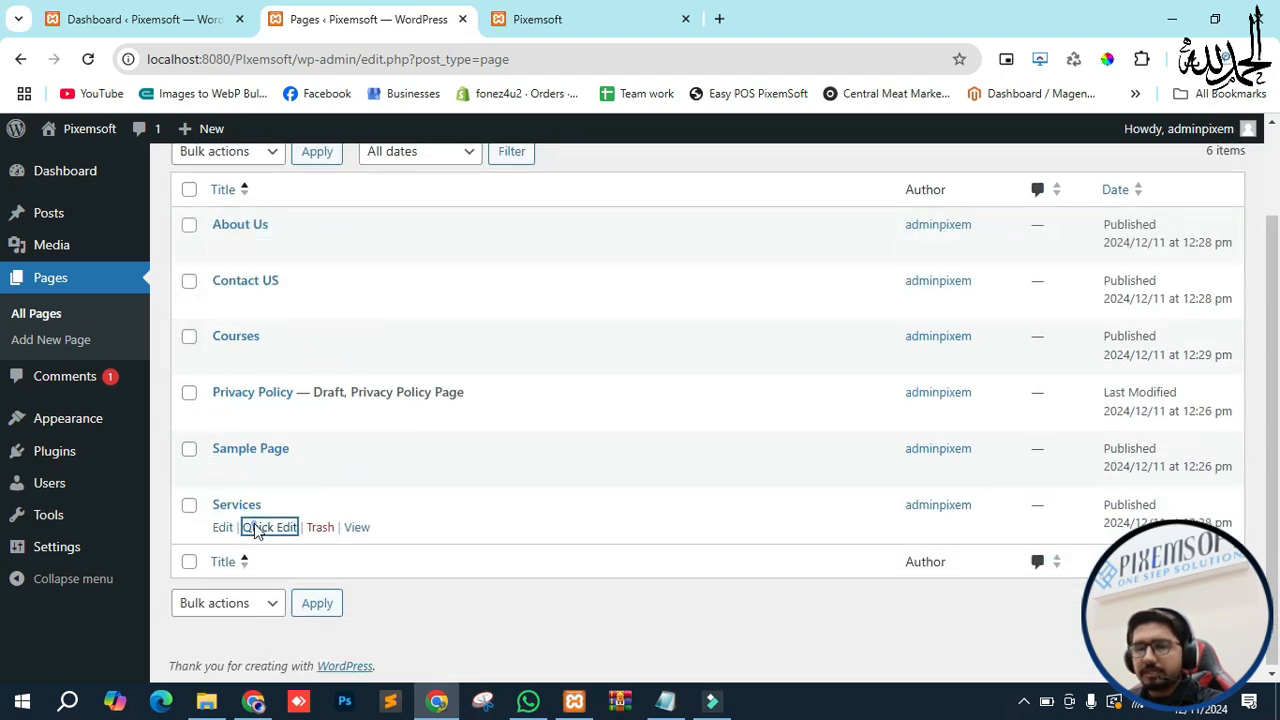
{"action": "double_click", "coordinate": [792, 567]}
{"action": "type", "text": "1"}
{"action": "scroll", "coordinate": [350, 480], "scroll_direction": "down", "scroll_amount": 2}
{"action": "left_click", "coordinate": [236, 526]}
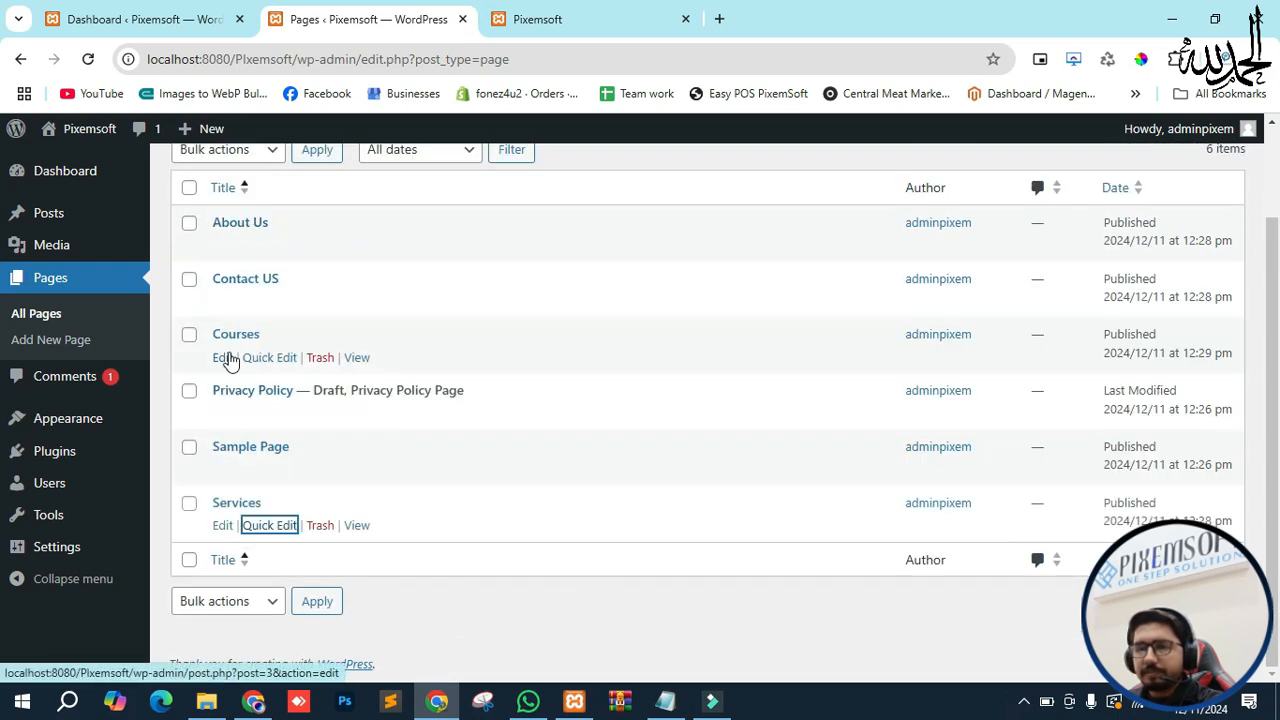
- Set the Sample Page's order to 2 with Quick Edit and update it
{"action": "left_click", "coordinate": [266, 472]}
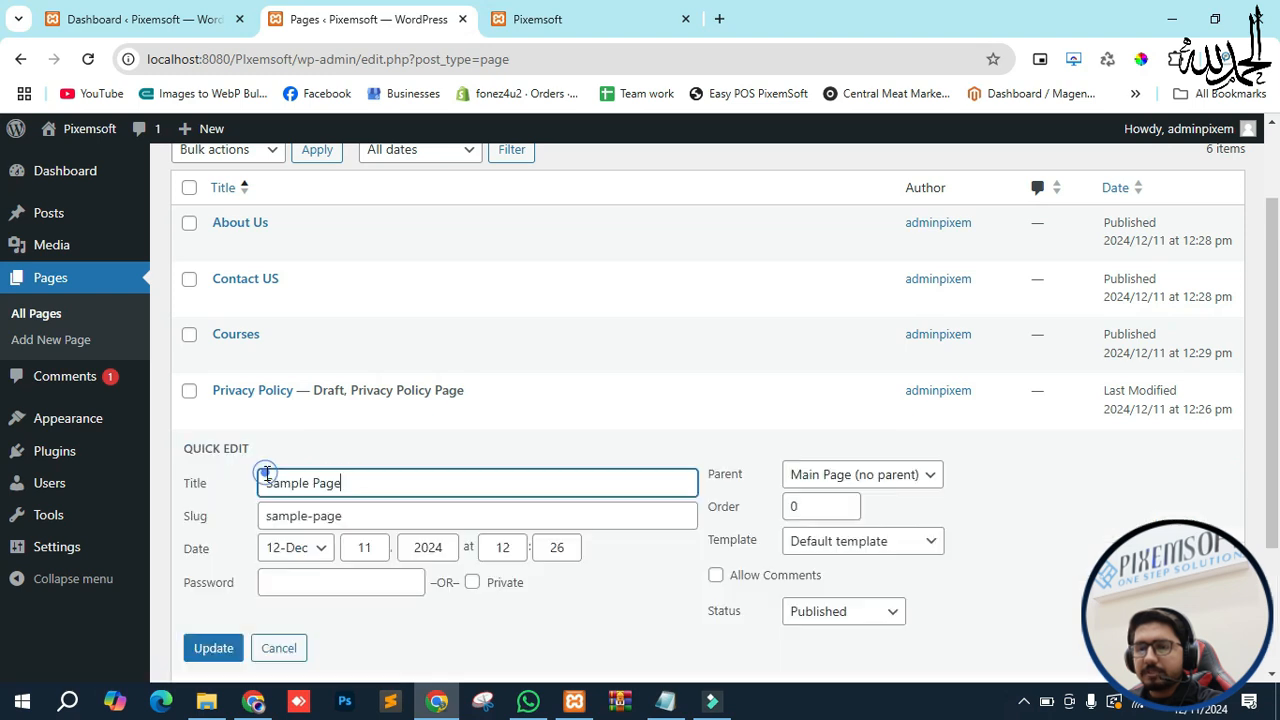
{"action": "double_click", "coordinate": [808, 506]}
{"action": "type", "text": "2"}
{"action": "left_click", "coordinate": [214, 646]}
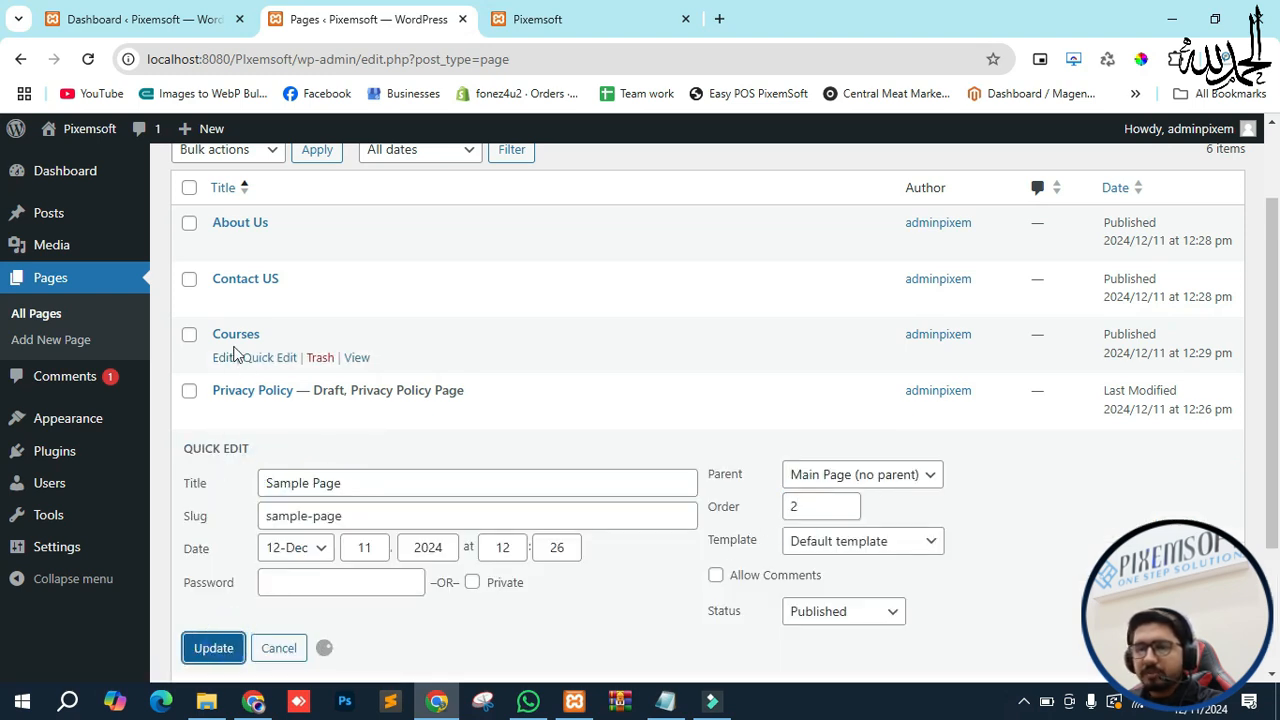
- Set the Courses page's order to 3 with Quick Edit and update it
{"action": "left_click", "coordinate": [268, 358]}
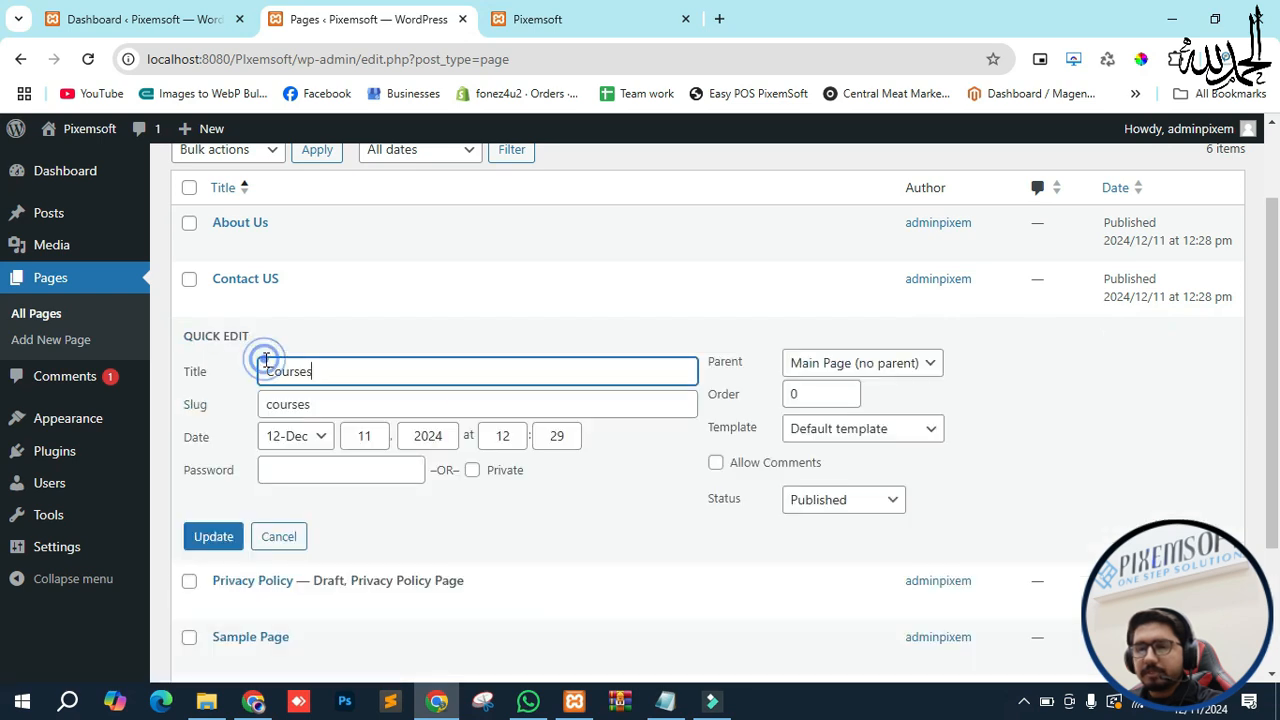
{"action": "double_click", "coordinate": [810, 394]}
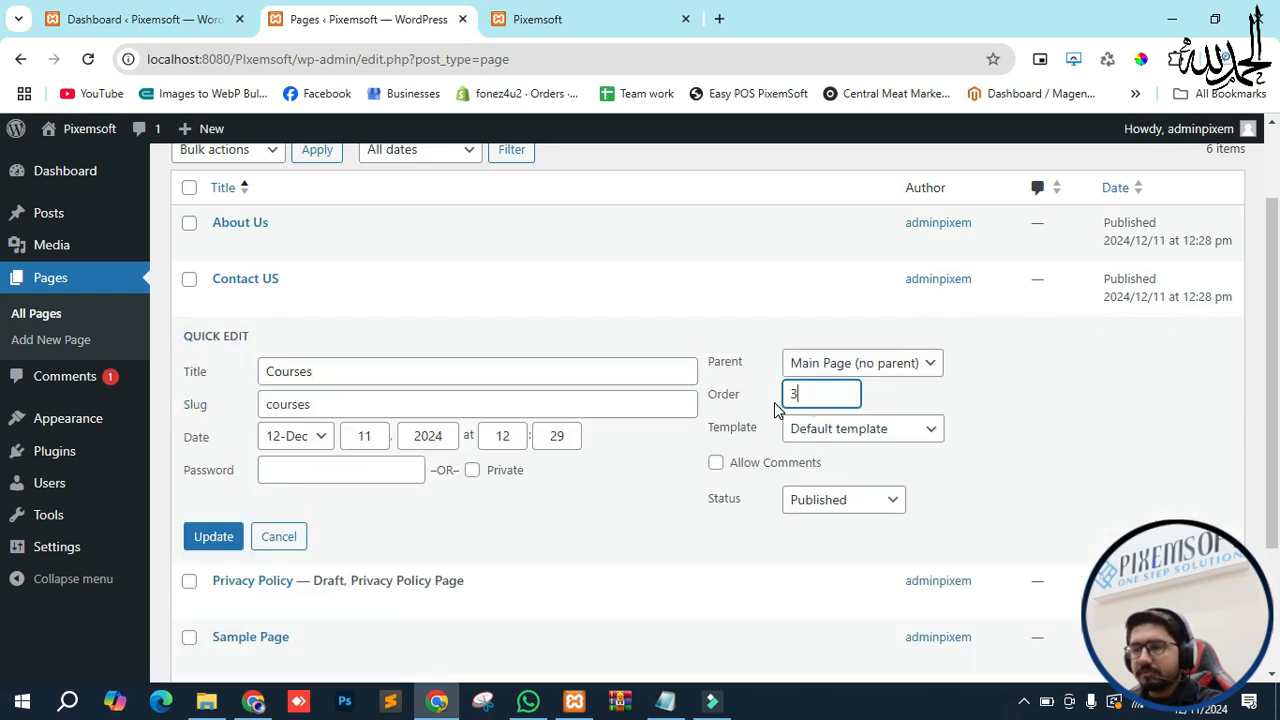
{"action": "left_click", "coordinate": [203, 537]}
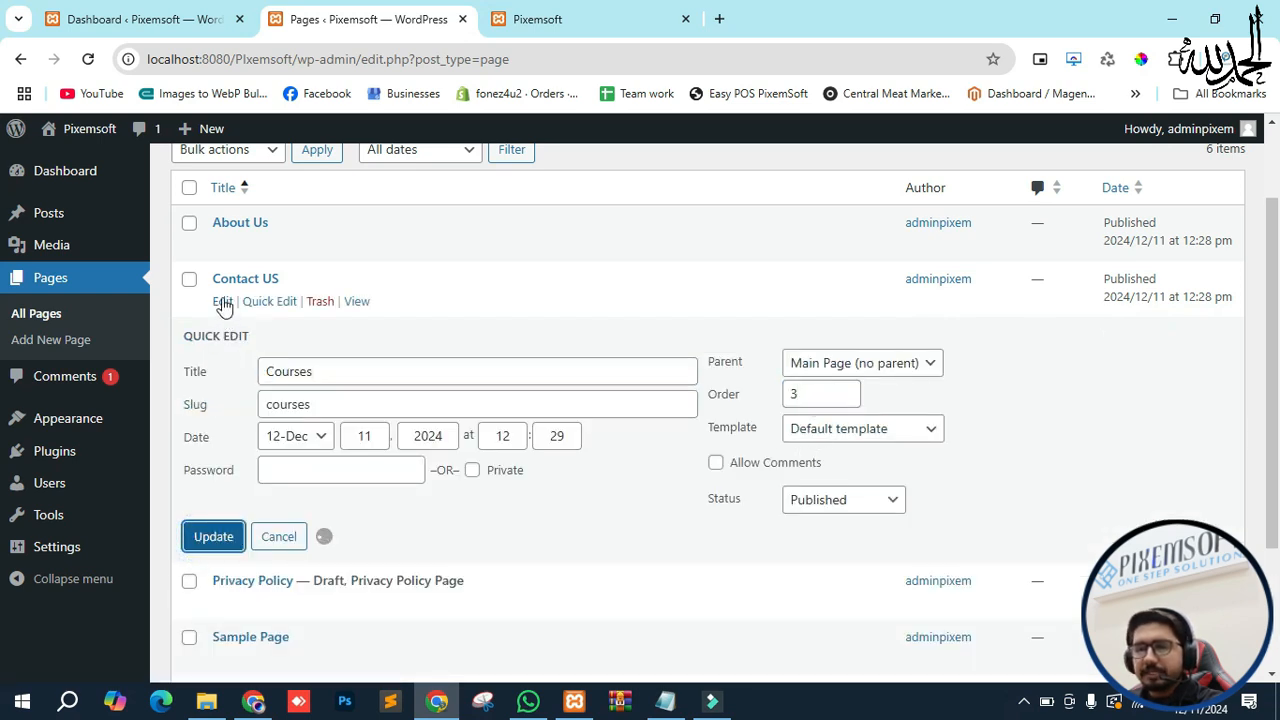
- Set the Contact US page's order to 4 with Quick Edit and update it
{"action": "left_click", "coordinate": [270, 301]}
{"action": "double_click", "coordinate": [810, 340]}
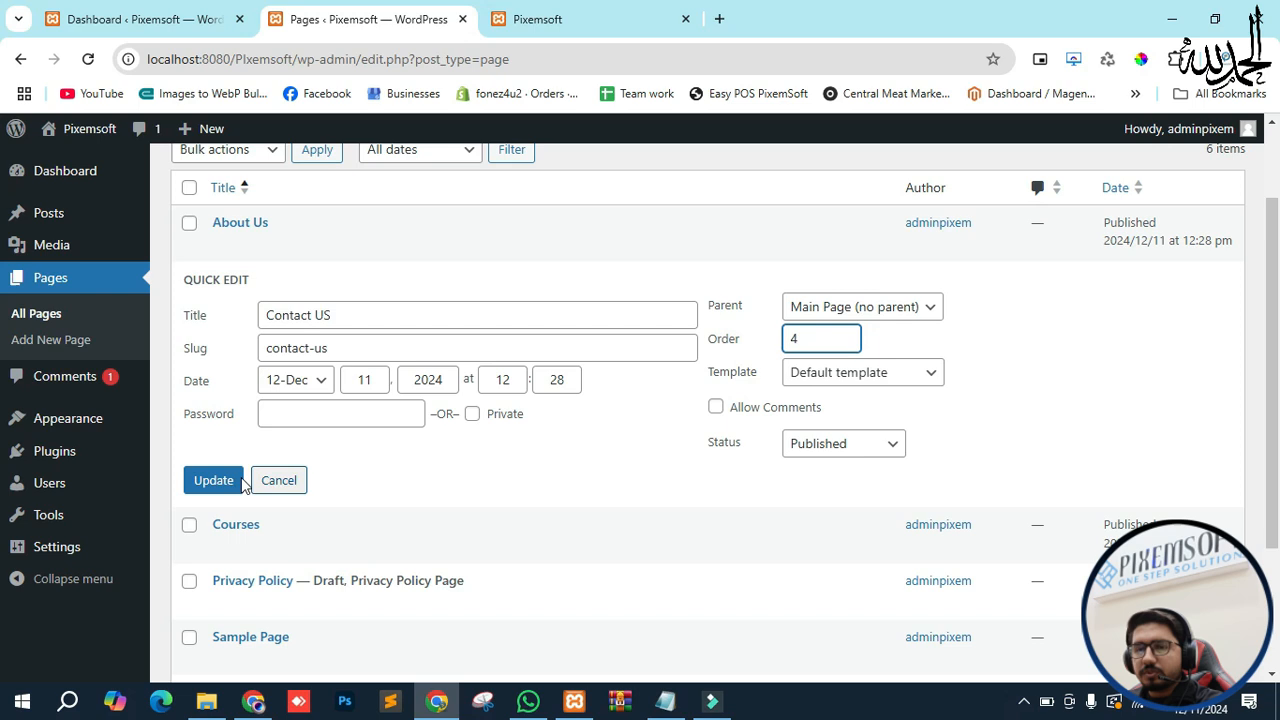
{"action": "left_click", "coordinate": [213, 482]}
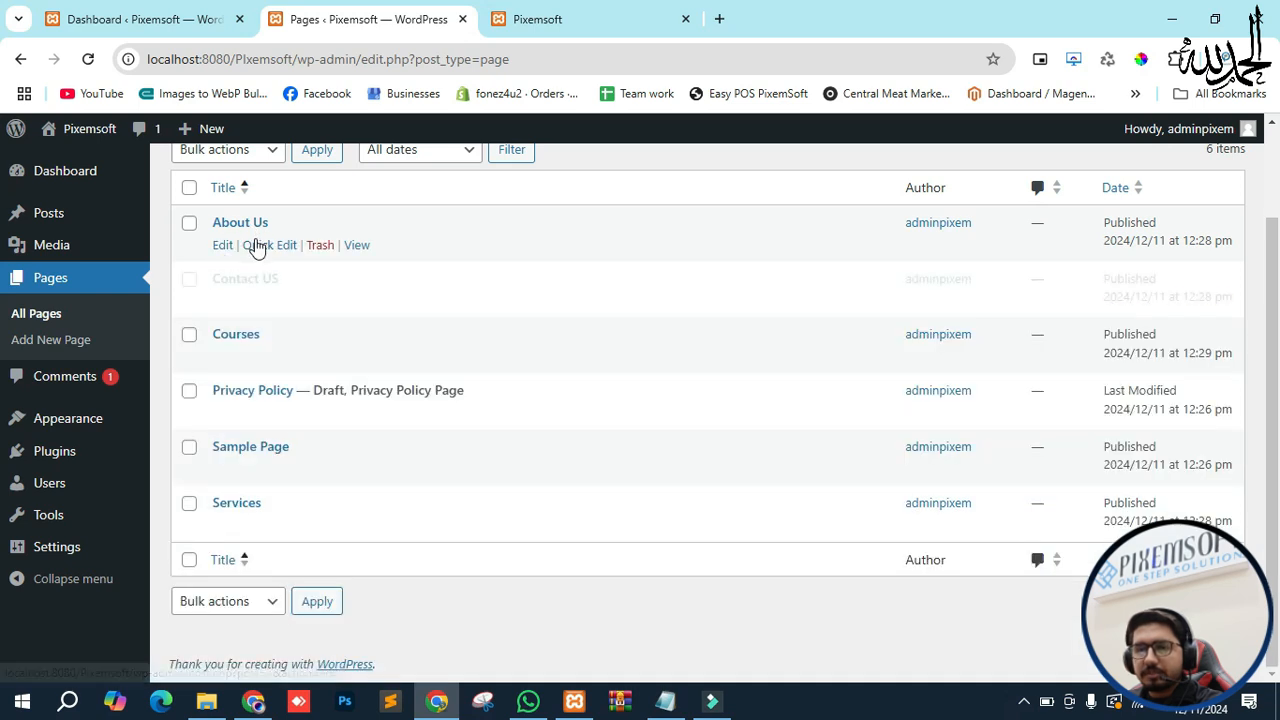
- Set the About Us page's order to 5 with Quick Edit and update it
{"action": "left_click", "coordinate": [251, 243]}
{"action": "double_click", "coordinate": [810, 286]}
{"action": "type", "text": "5"}
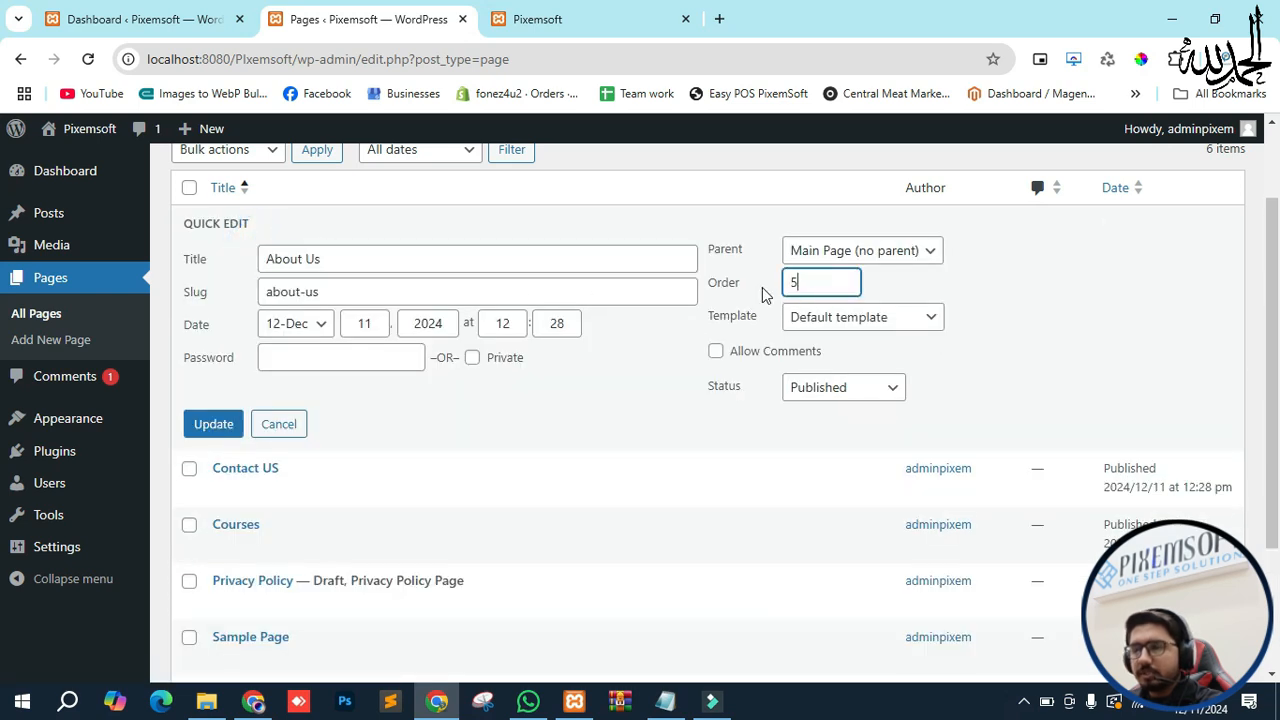
{"action": "left_click", "coordinate": [210, 424]}
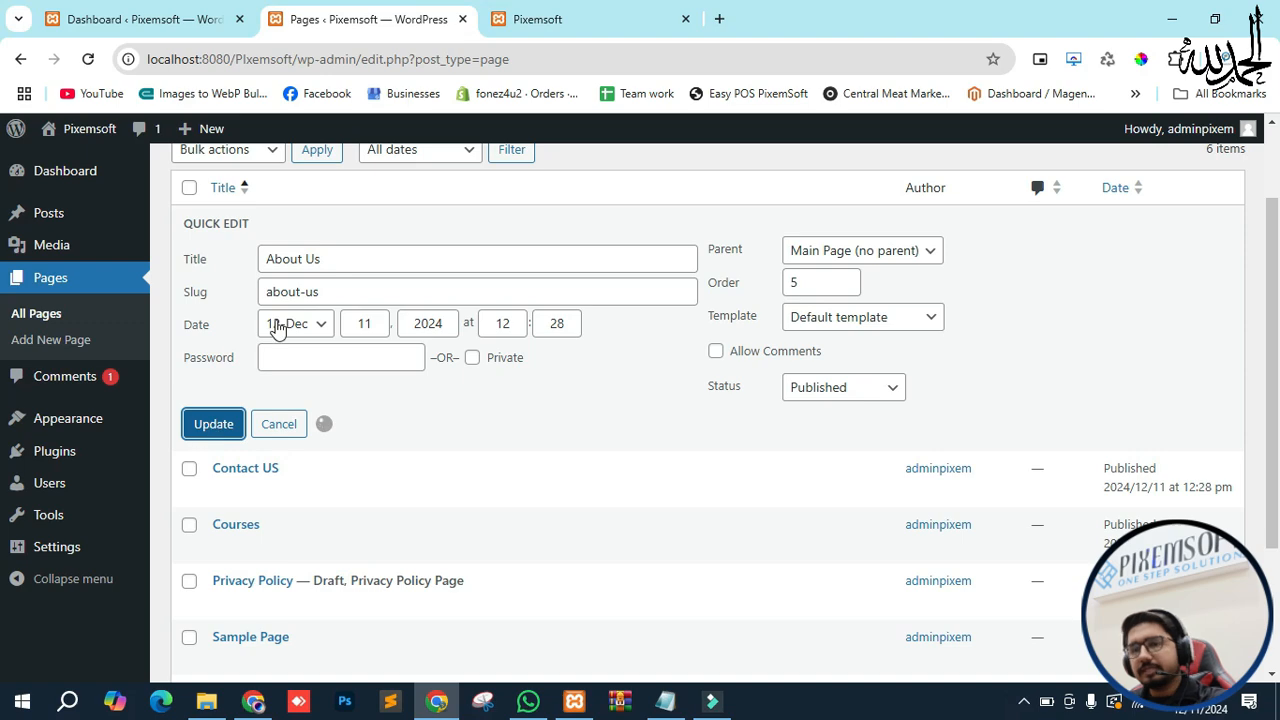
- Reload the site's home page to check the navigation menu order, and return to the dashboard's pages list
{"action": "left_click", "coordinate": [548, 8]}
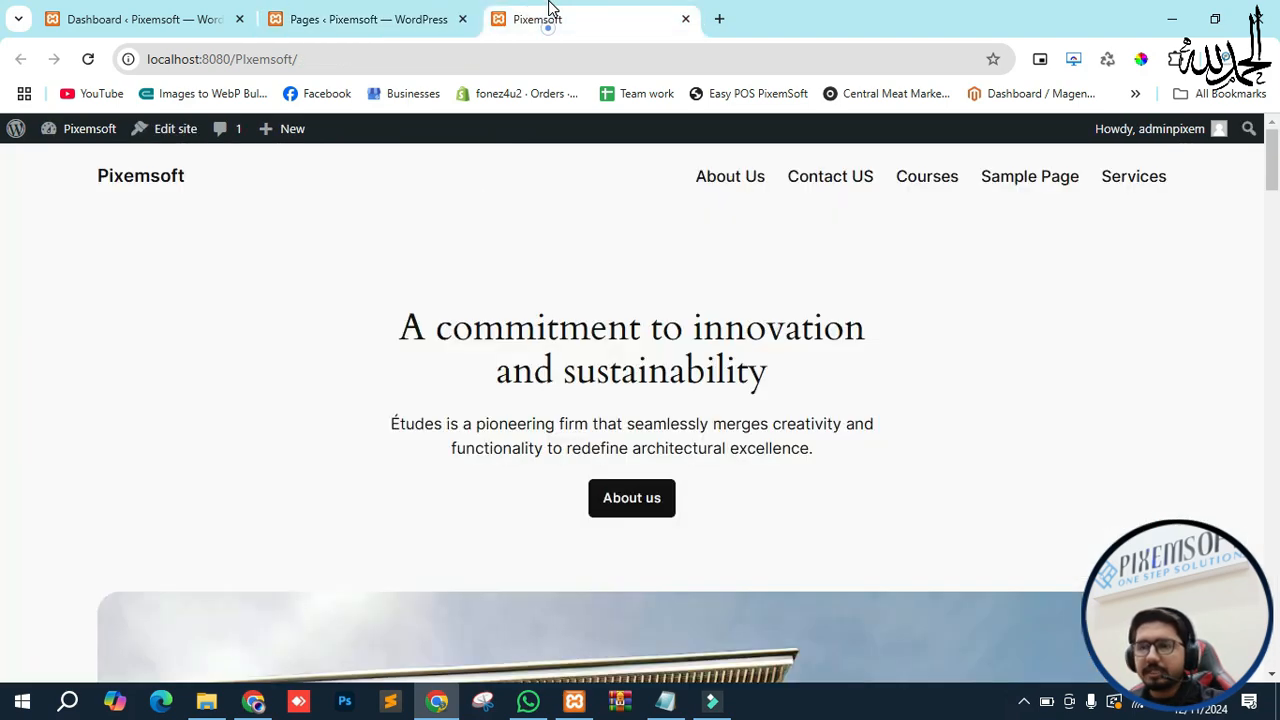
{"action": "key", "text": "F5"}
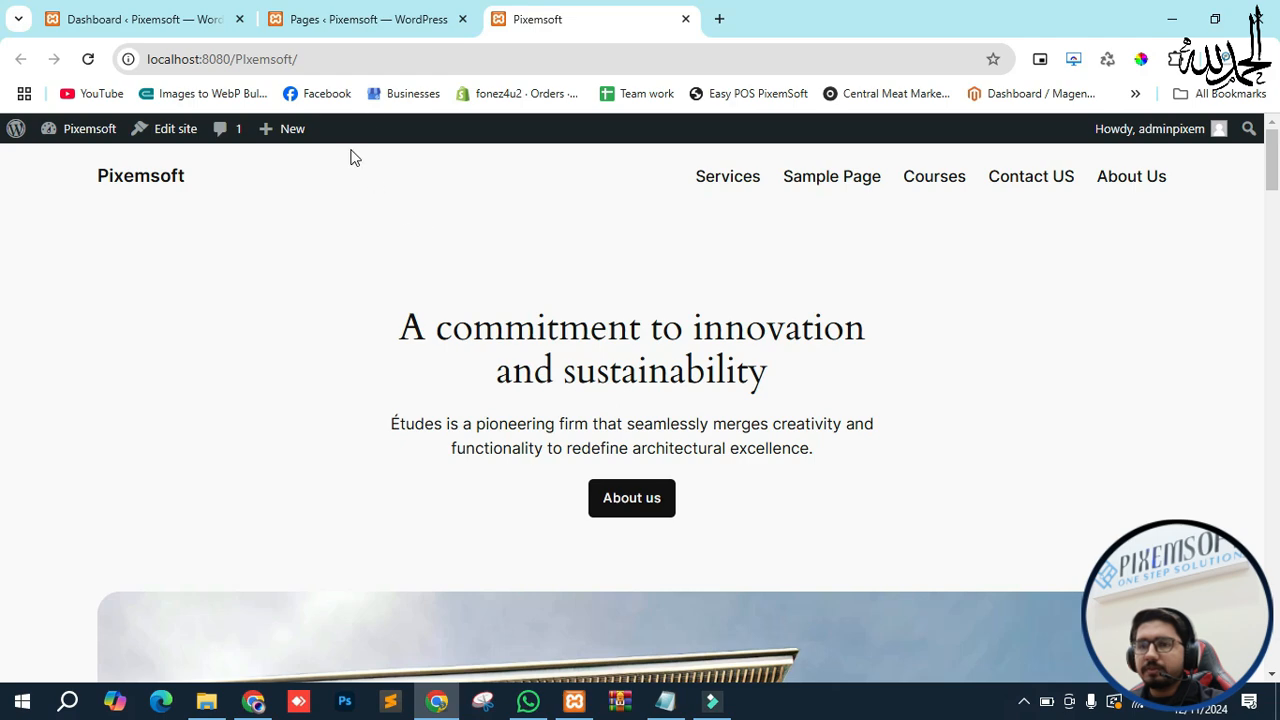
{"action": "left_click", "coordinate": [398, 28]}
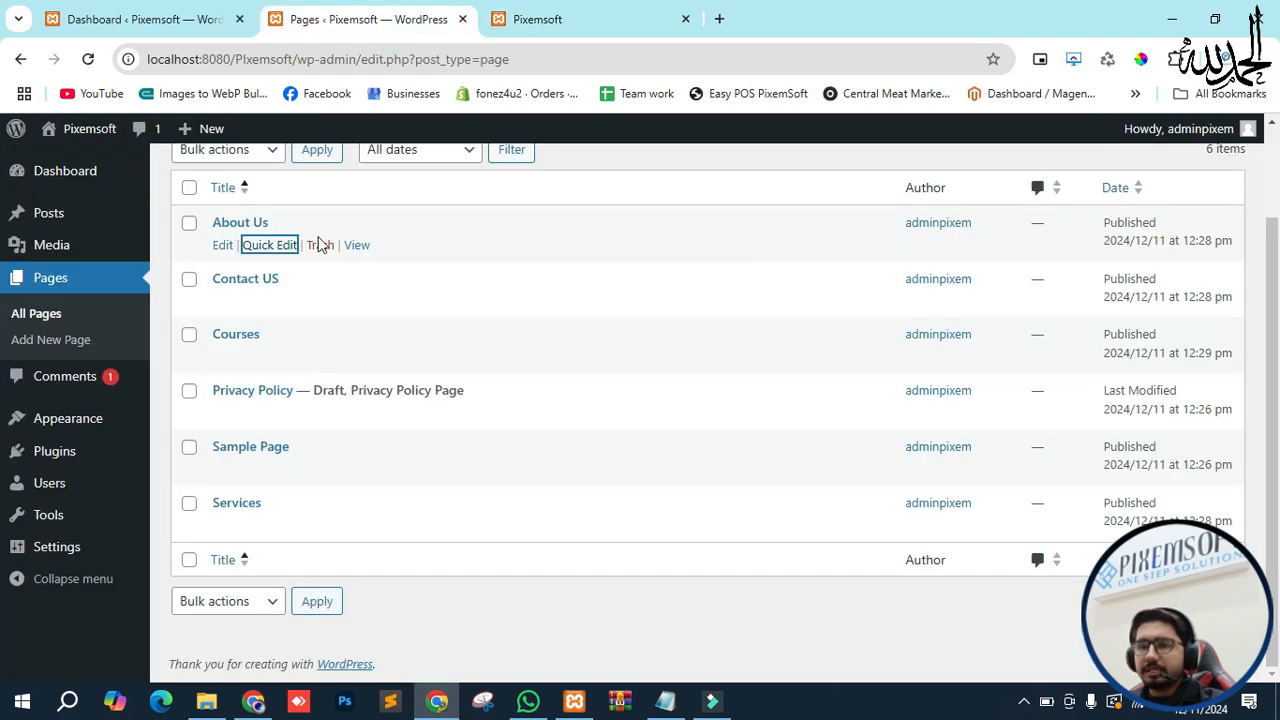
- Customize the active Twenty Twenty-Four theme and open the first Navigation menu in the site editor
{"action": "mouse_move", "coordinate": [70, 425]}
{"action": "left_click", "coordinate": [213, 423]}
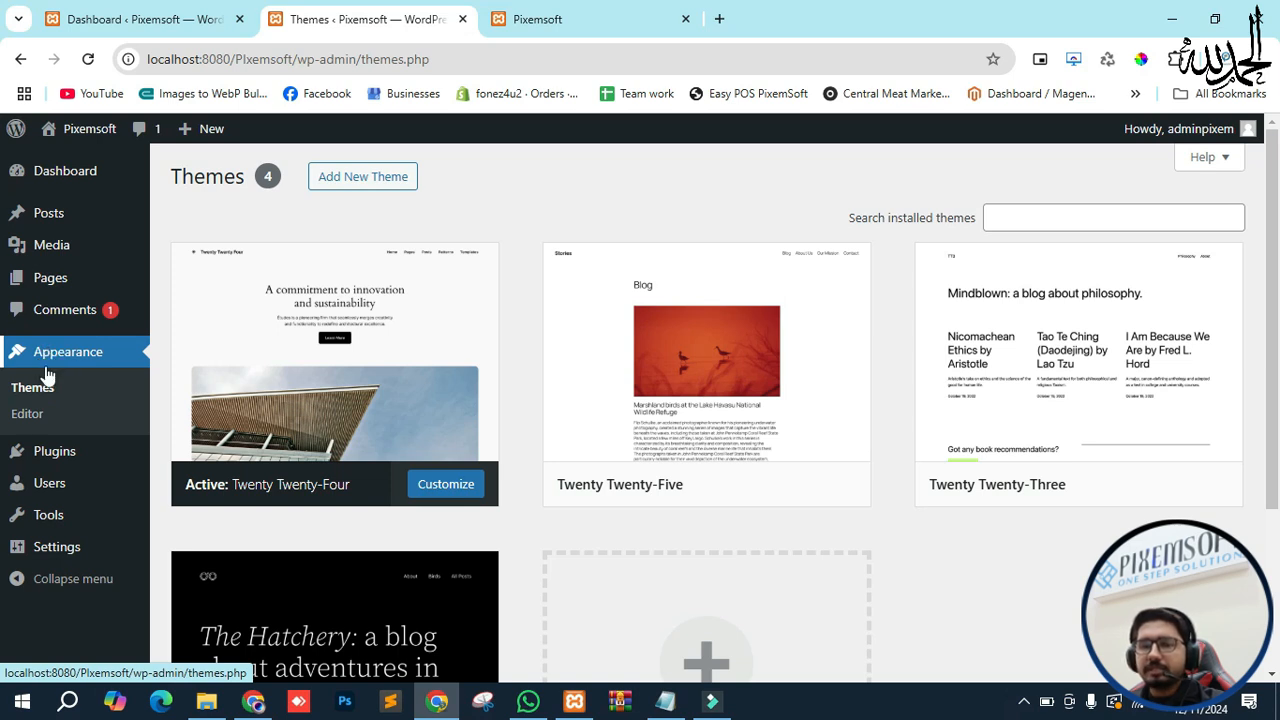
{"action": "left_click", "coordinate": [440, 494]}
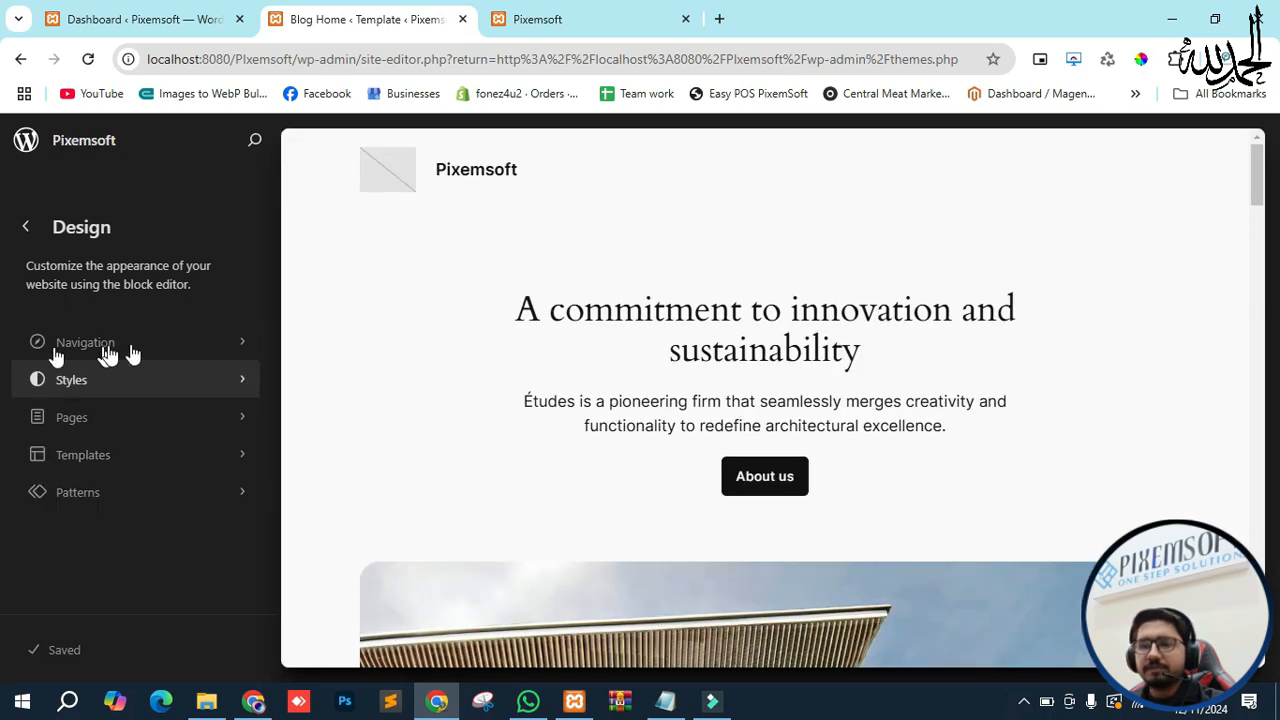
{"action": "left_click", "coordinate": [191, 352]}
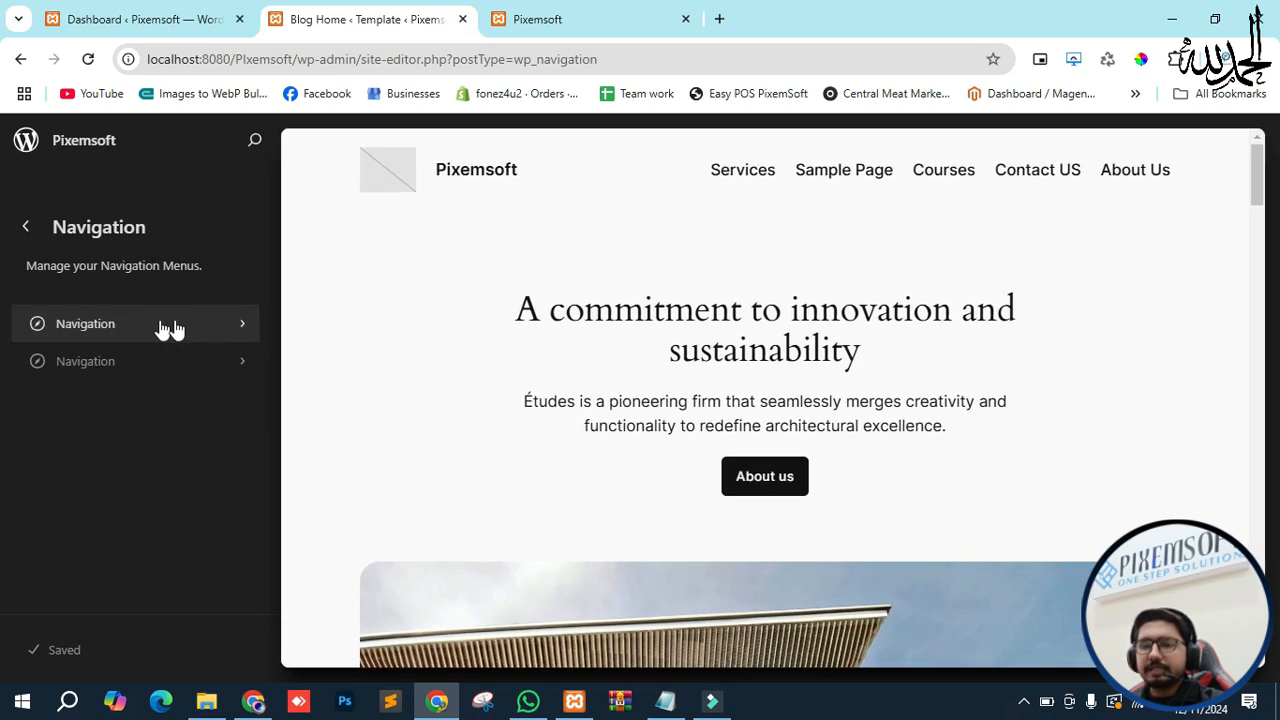
{"action": "left_click", "coordinate": [235, 328]}
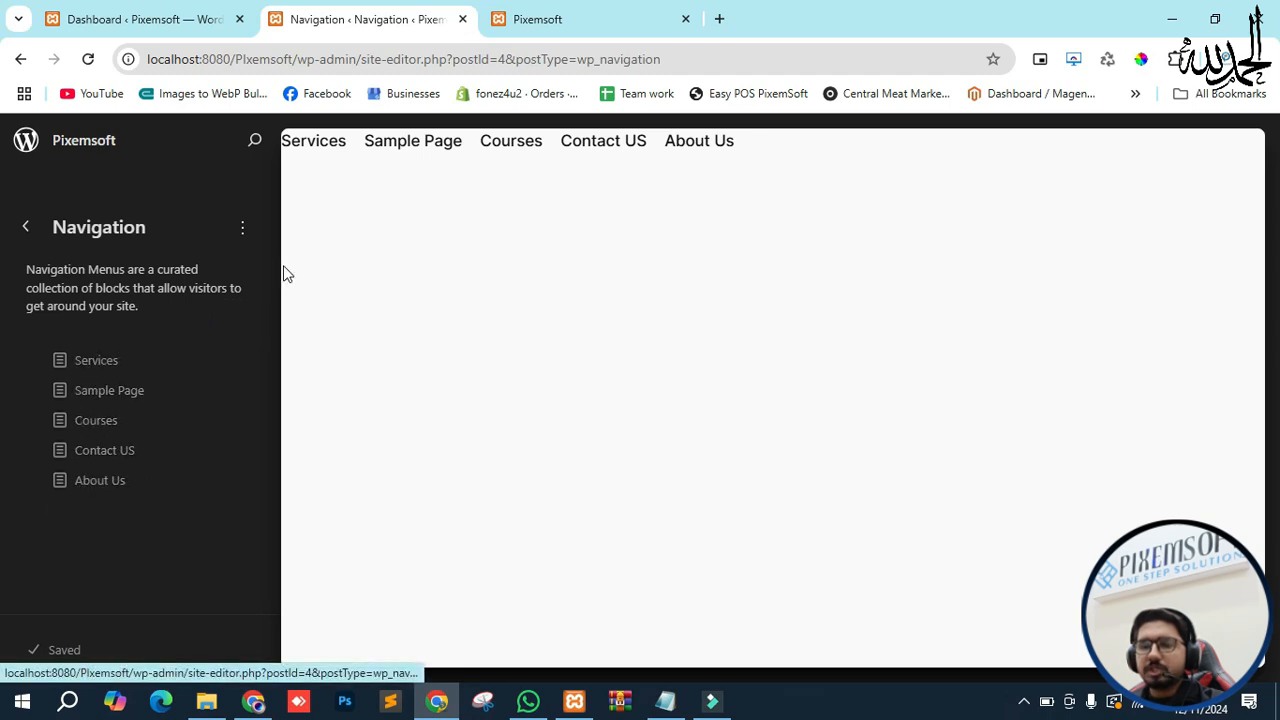
- Make the menu's page list editable and move About Us directly below Sample Page
{"action": "left_click", "coordinate": [98, 368]}
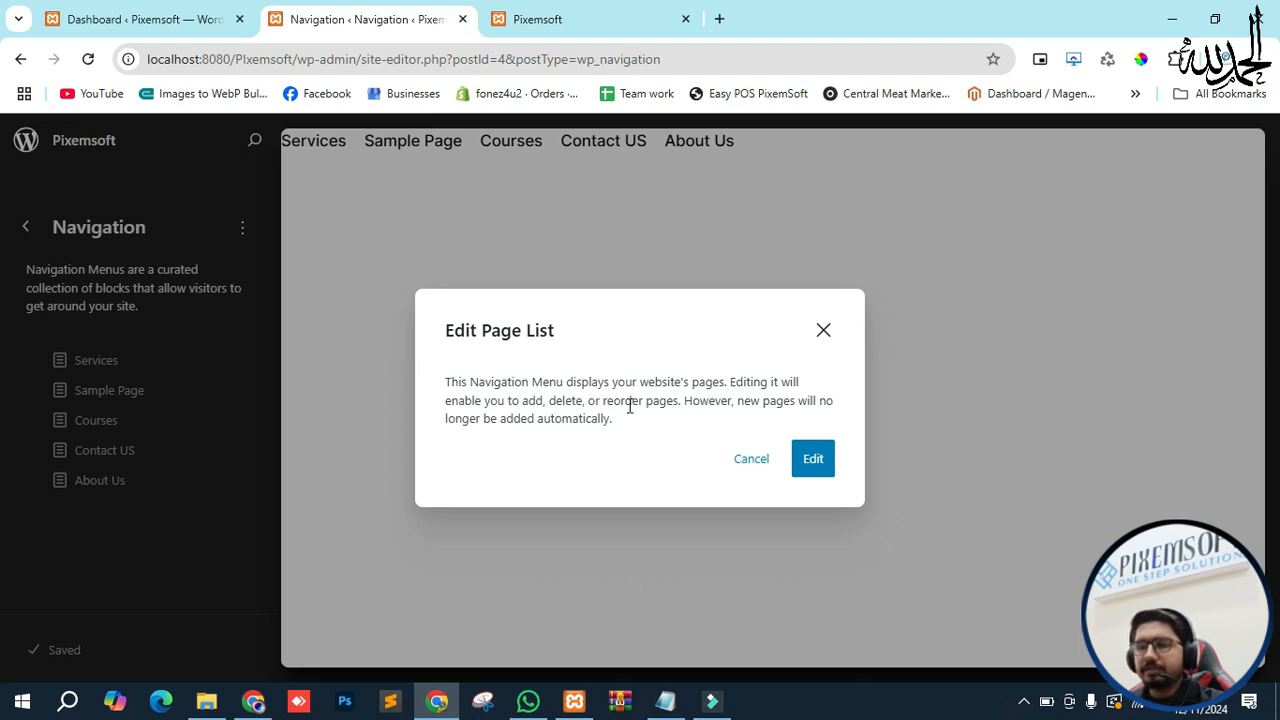
{"action": "left_click", "coordinate": [810, 458]}
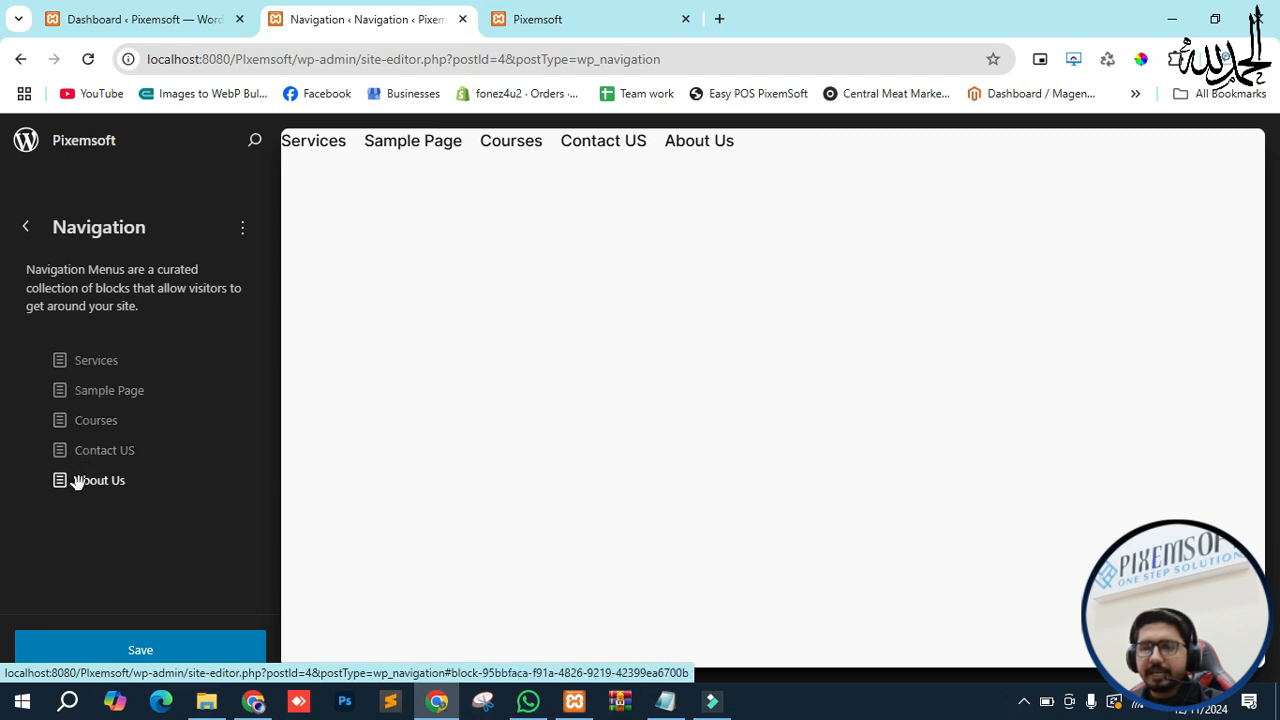
{"action": "left_click_drag", "start_coordinate": [80, 482], "coordinate": [63, 415]}
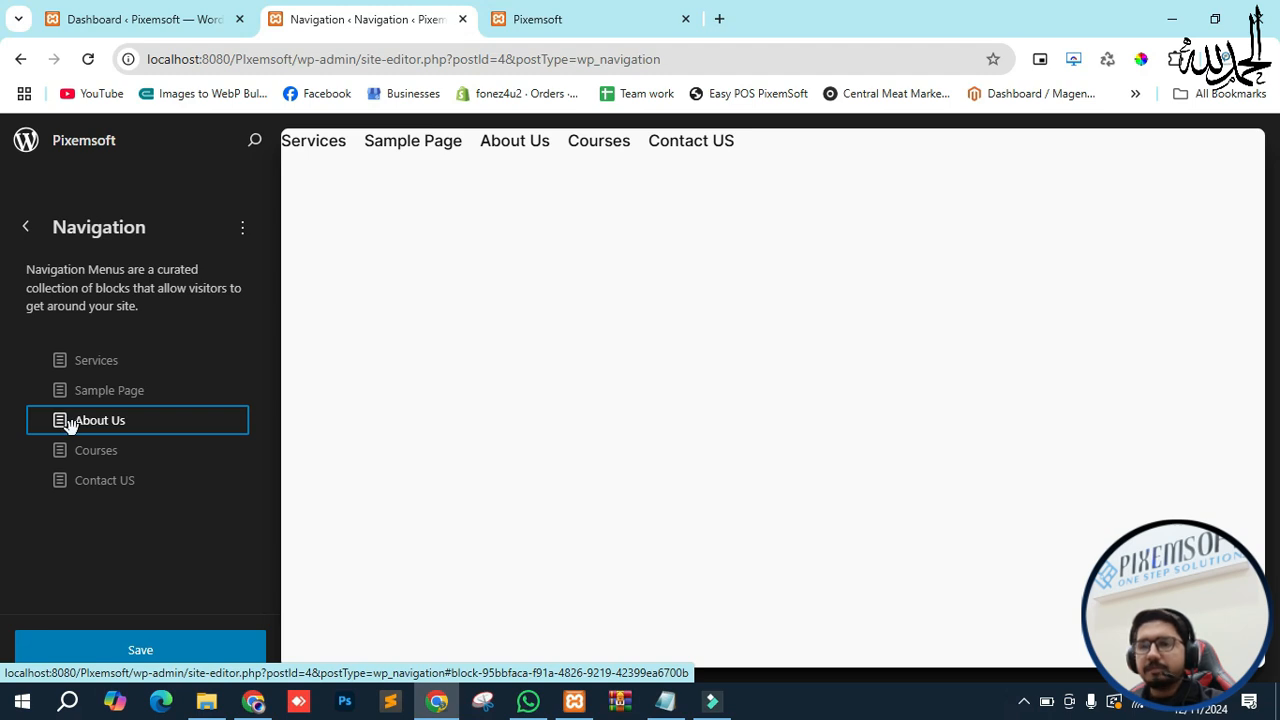
- Compare the menu order on the site's home page with the order in the navigation editor
{"action": "left_click", "coordinate": [589, 20]}
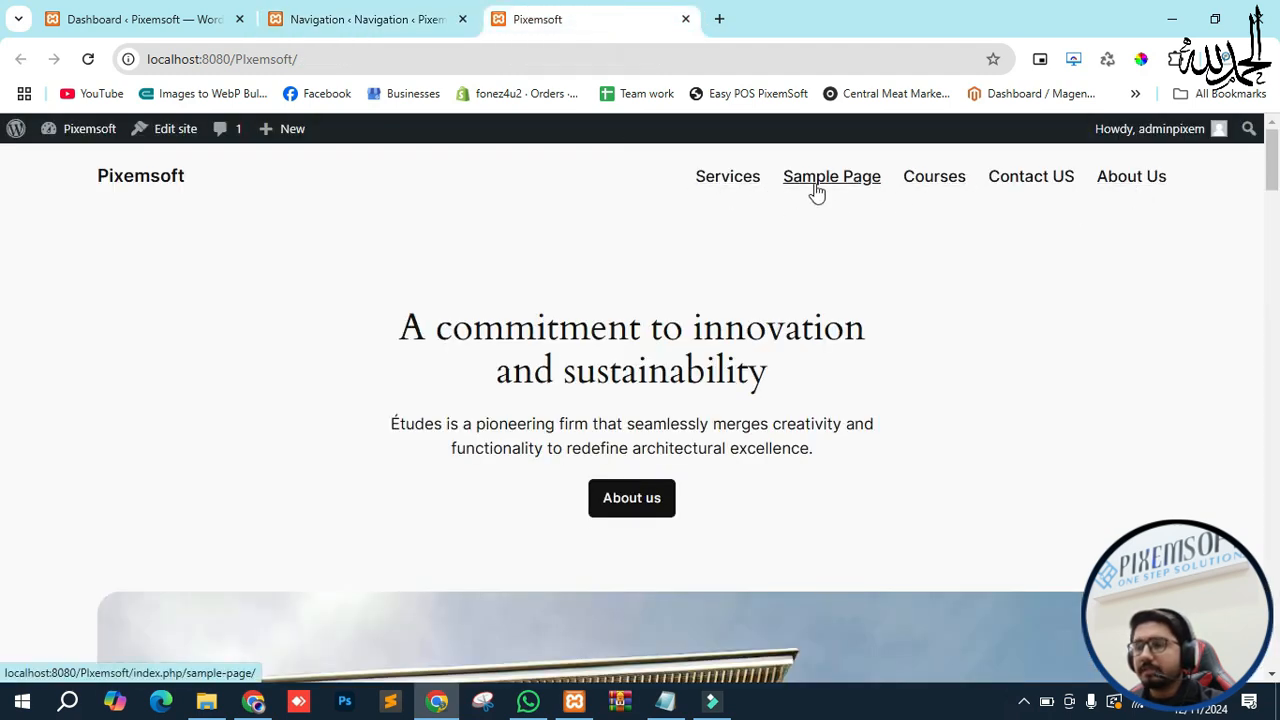
{"action": "left_click", "coordinate": [713, 700]}
{"action": "left_click", "coordinate": [713, 702]}
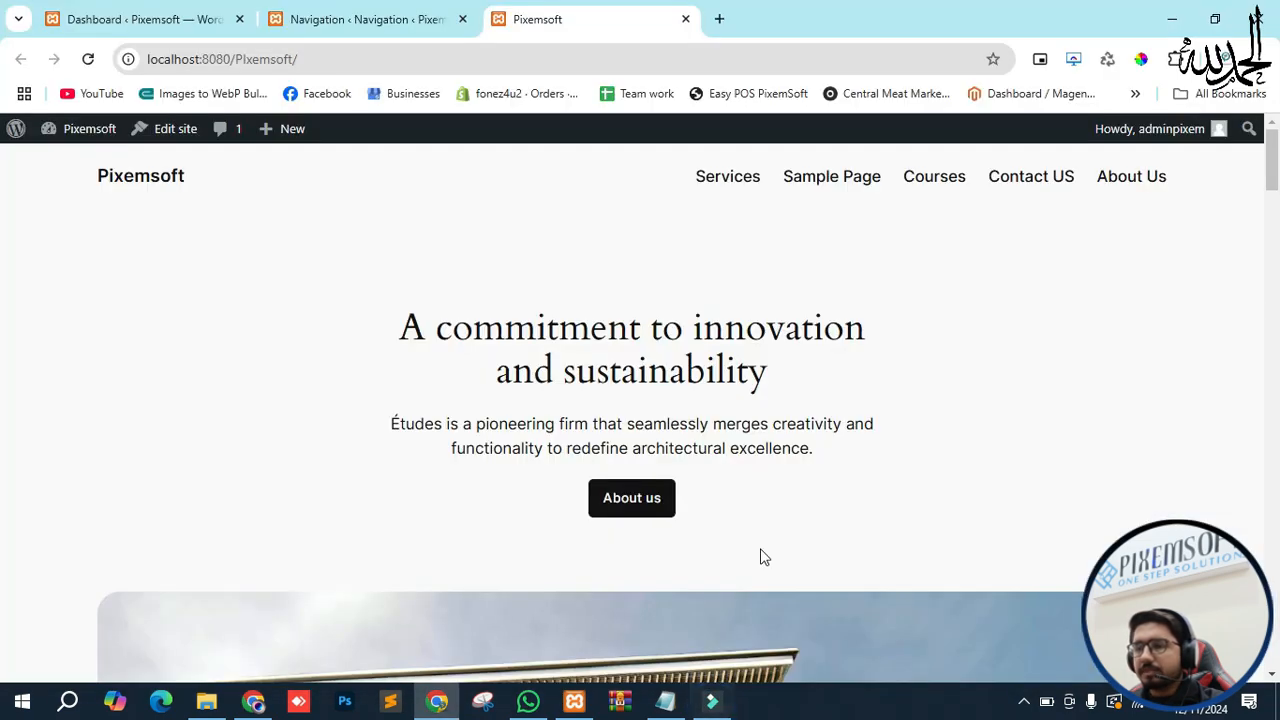
{"action": "left_click", "coordinate": [330, 22]}
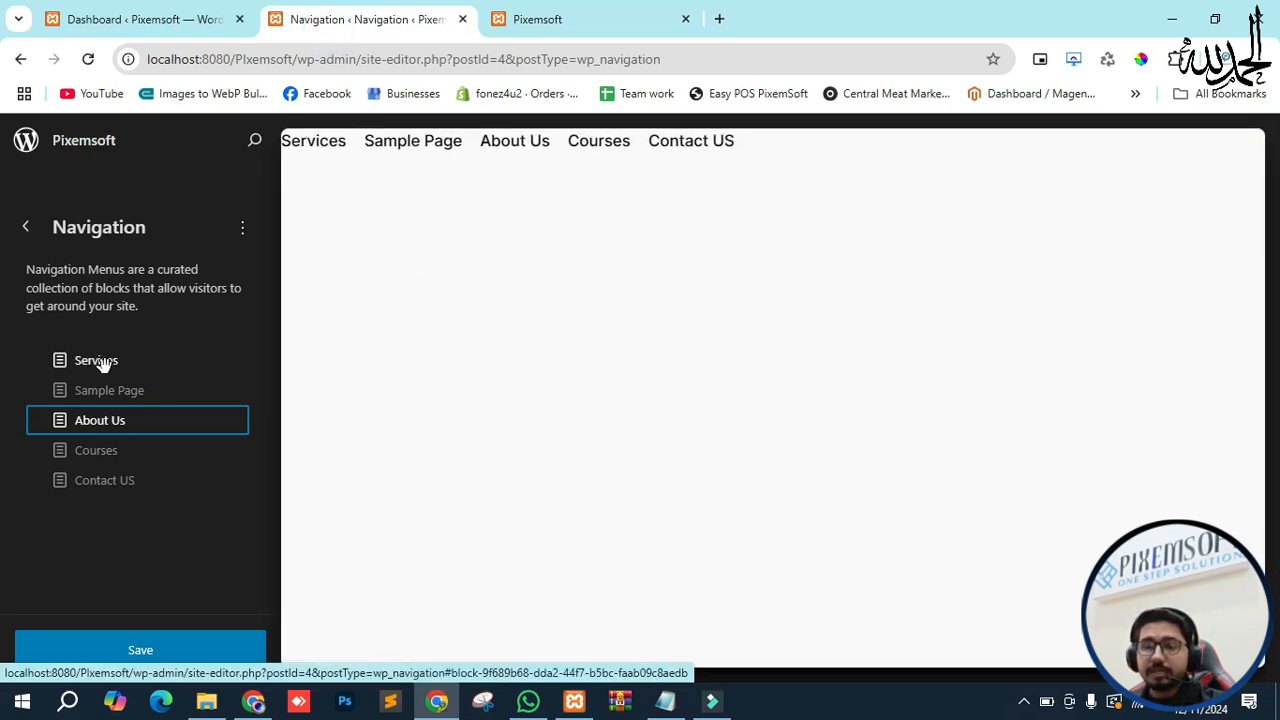
{"action": "left_click_drag", "start_coordinate": [85, 423], "coordinate": [70, 422]}
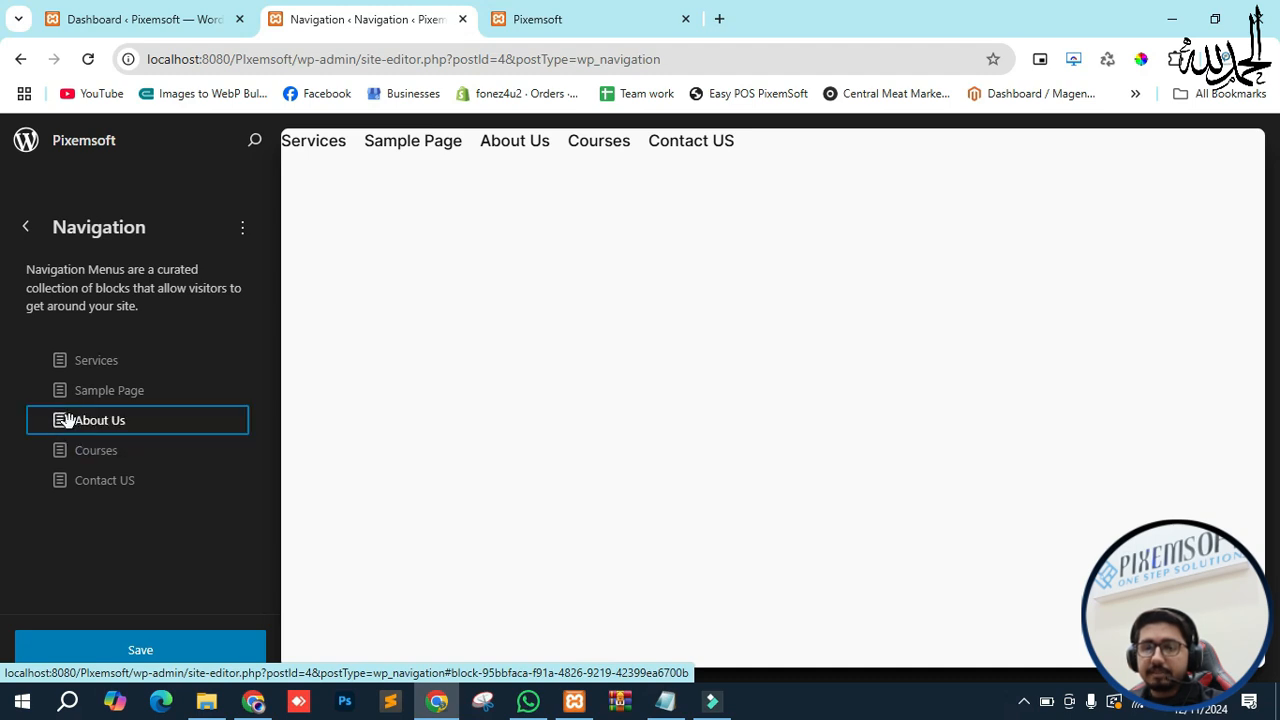
{"action": "left_click", "coordinate": [540, 19]}
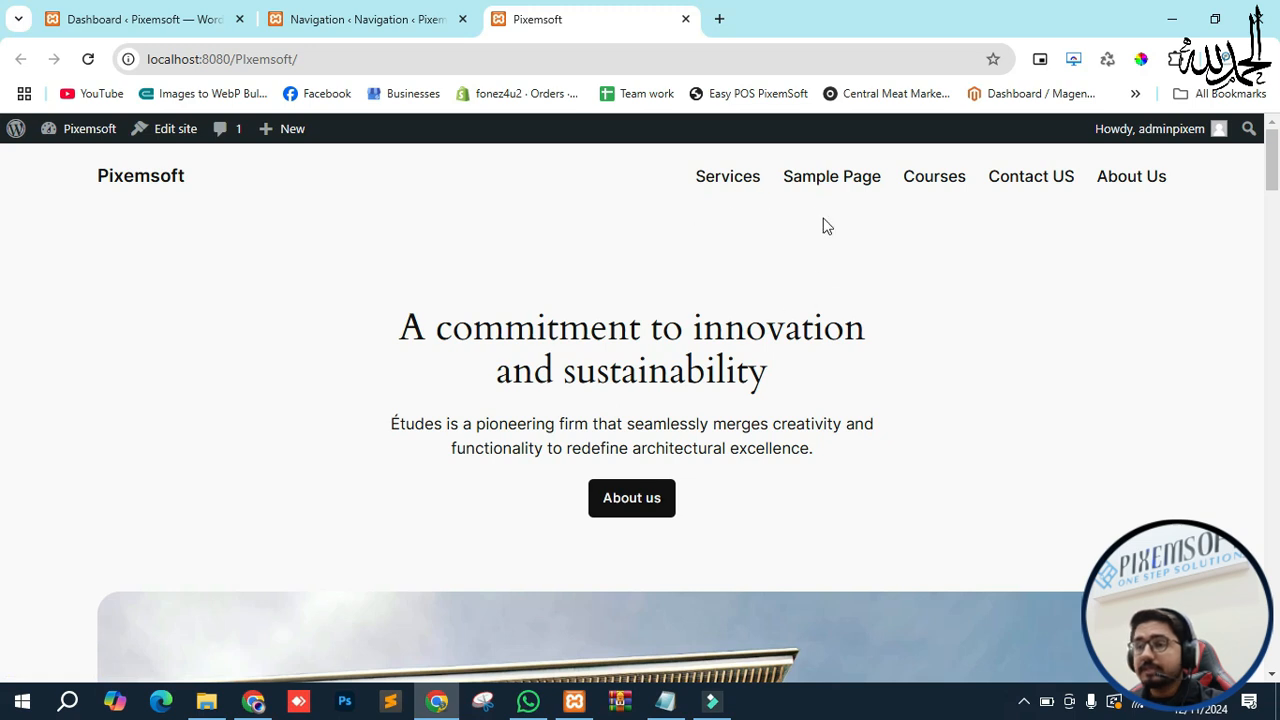
{"action": "left_click", "coordinate": [372, 19]}
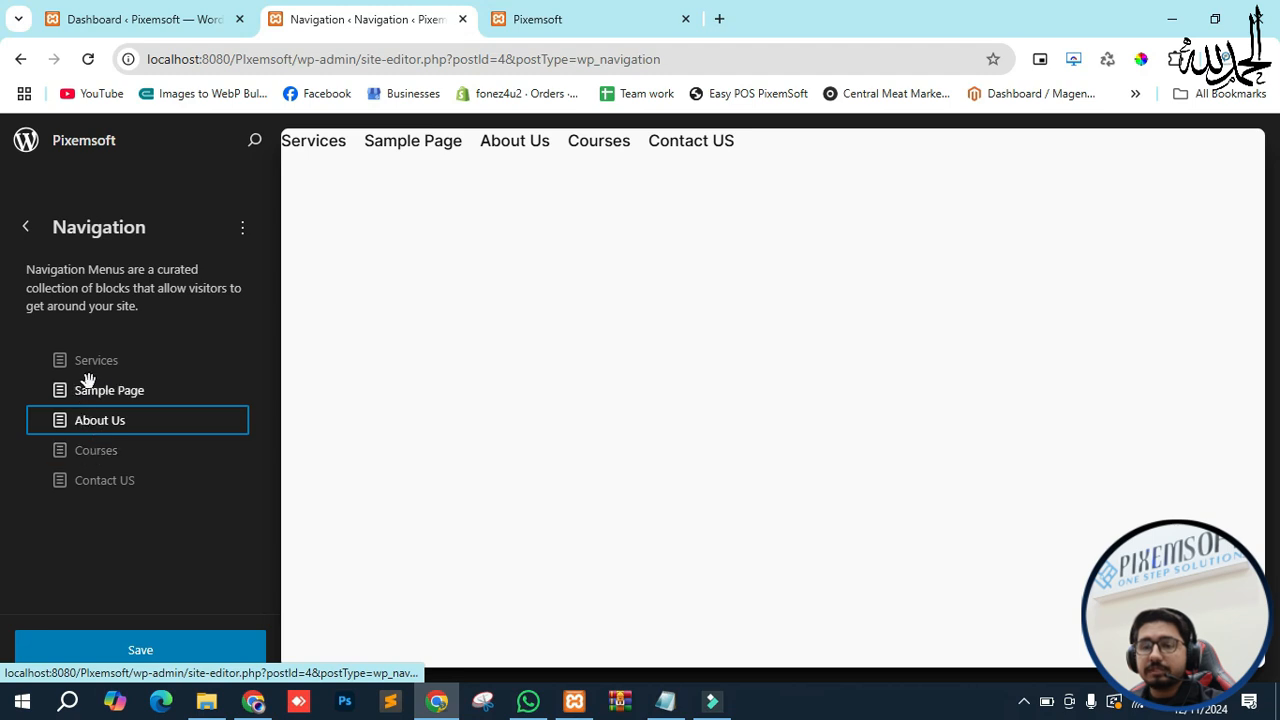
- Nest the About Us and Courses items under Services and save the navigation menu
{"action": "left_click_drag", "start_coordinate": [88, 421], "coordinate": [89, 366]}
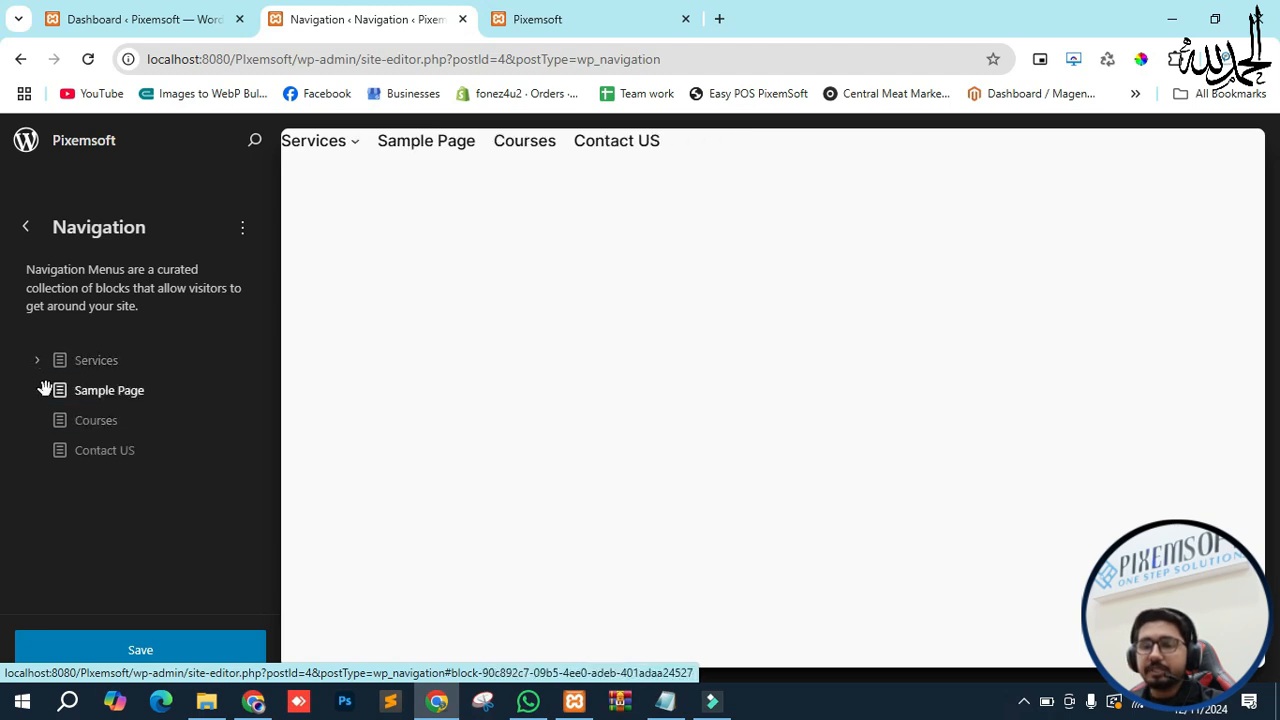
{"action": "left_click", "coordinate": [352, 139]}
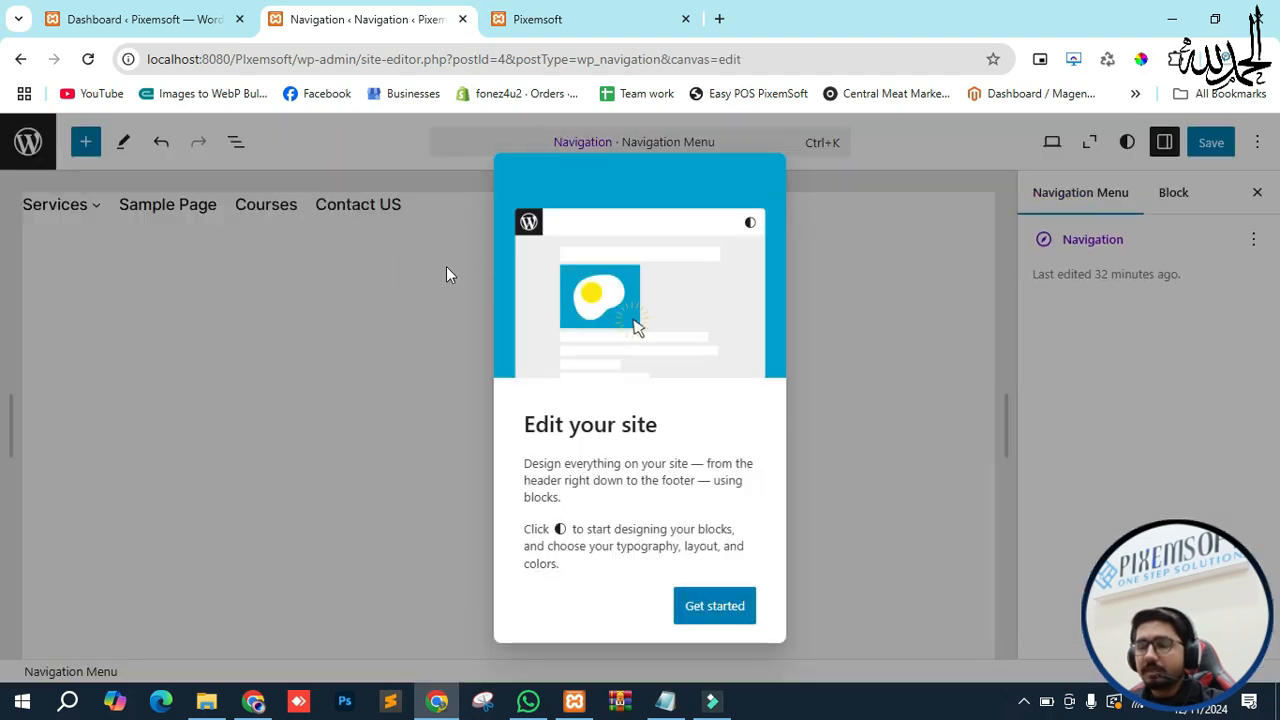
{"action": "key", "text": "alt+Left"}
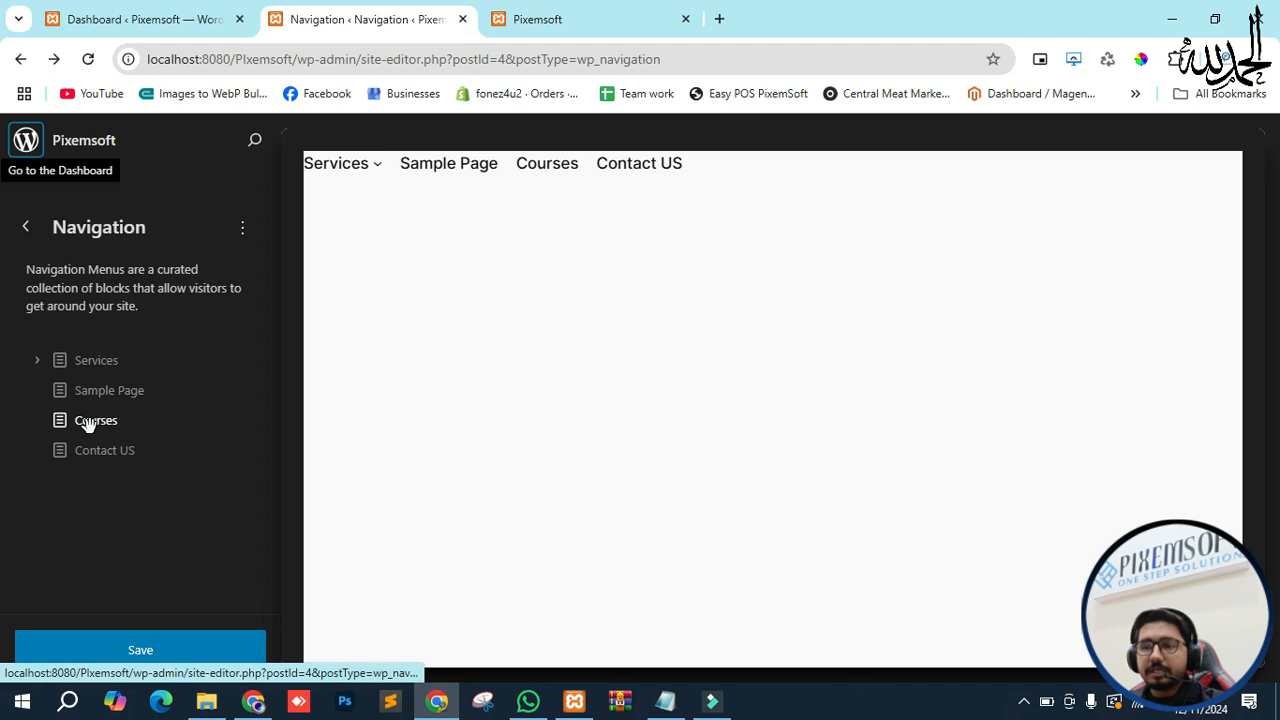
{"action": "left_click_drag", "start_coordinate": [87, 422], "coordinate": [77, 358]}
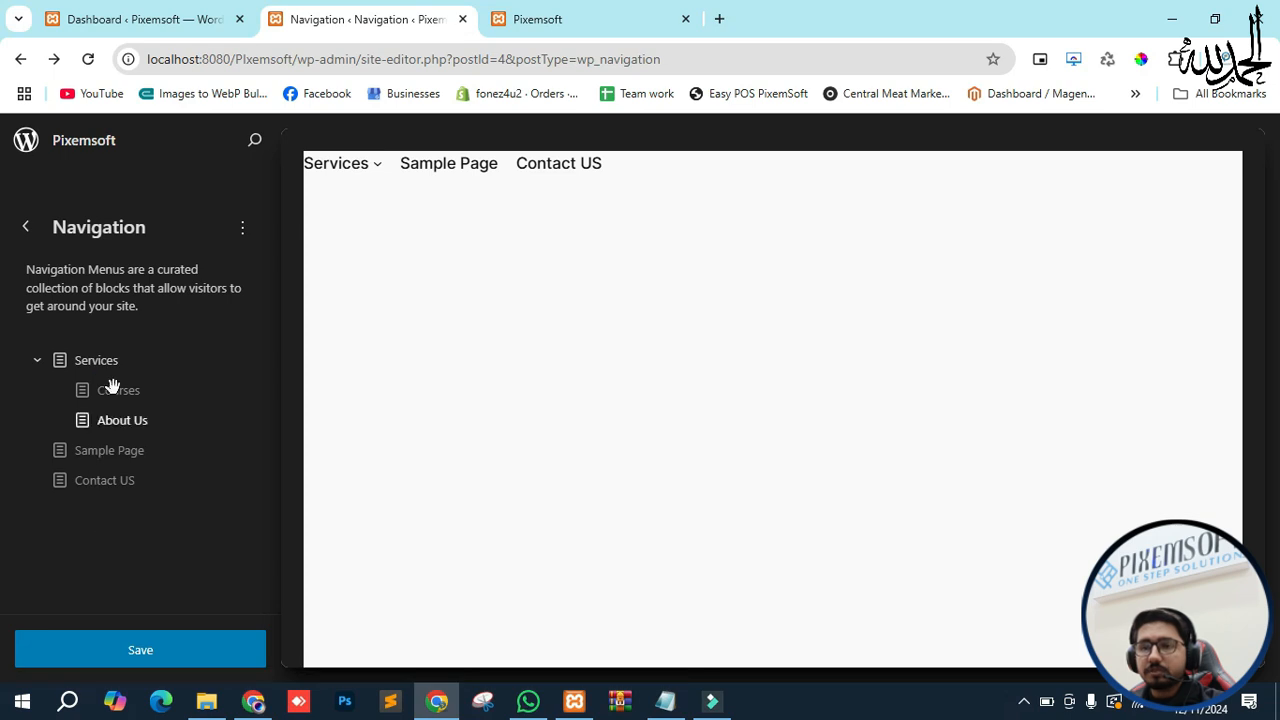
{"action": "left_click", "coordinate": [140, 651]}
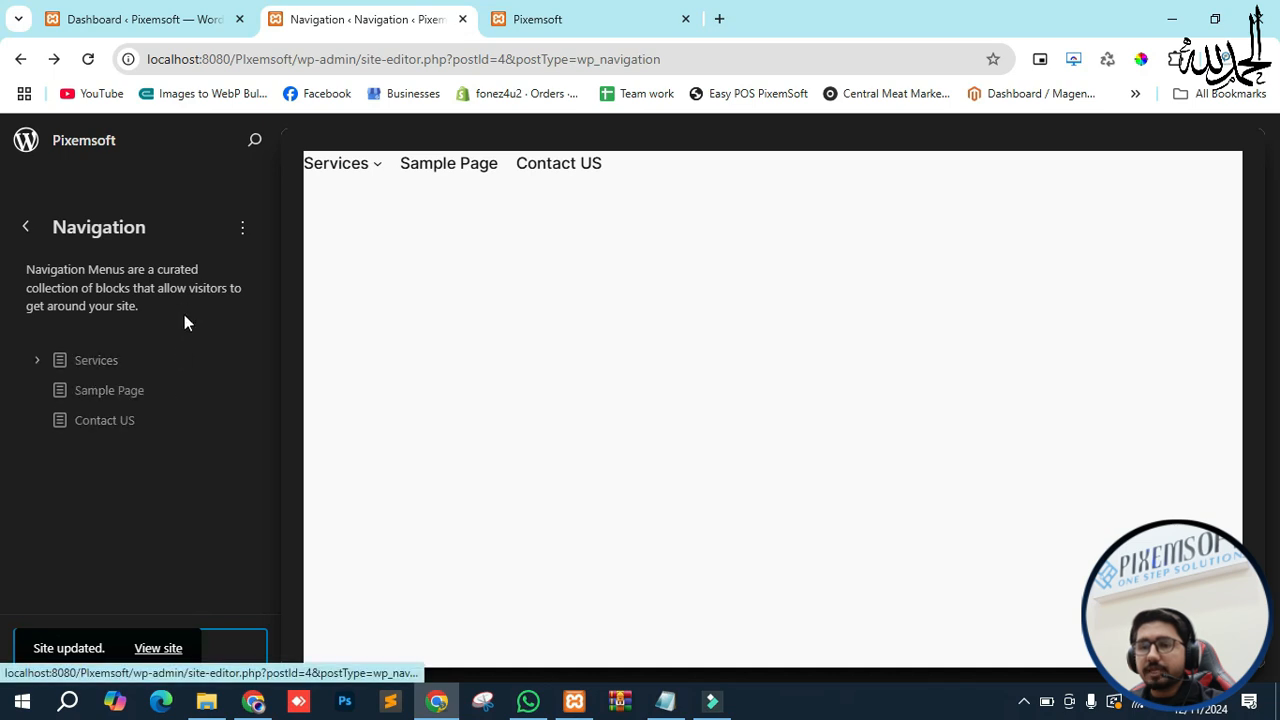
- Reload the site's home page to check the saved navigation menu
{"action": "left_click", "coordinate": [575, 8]}
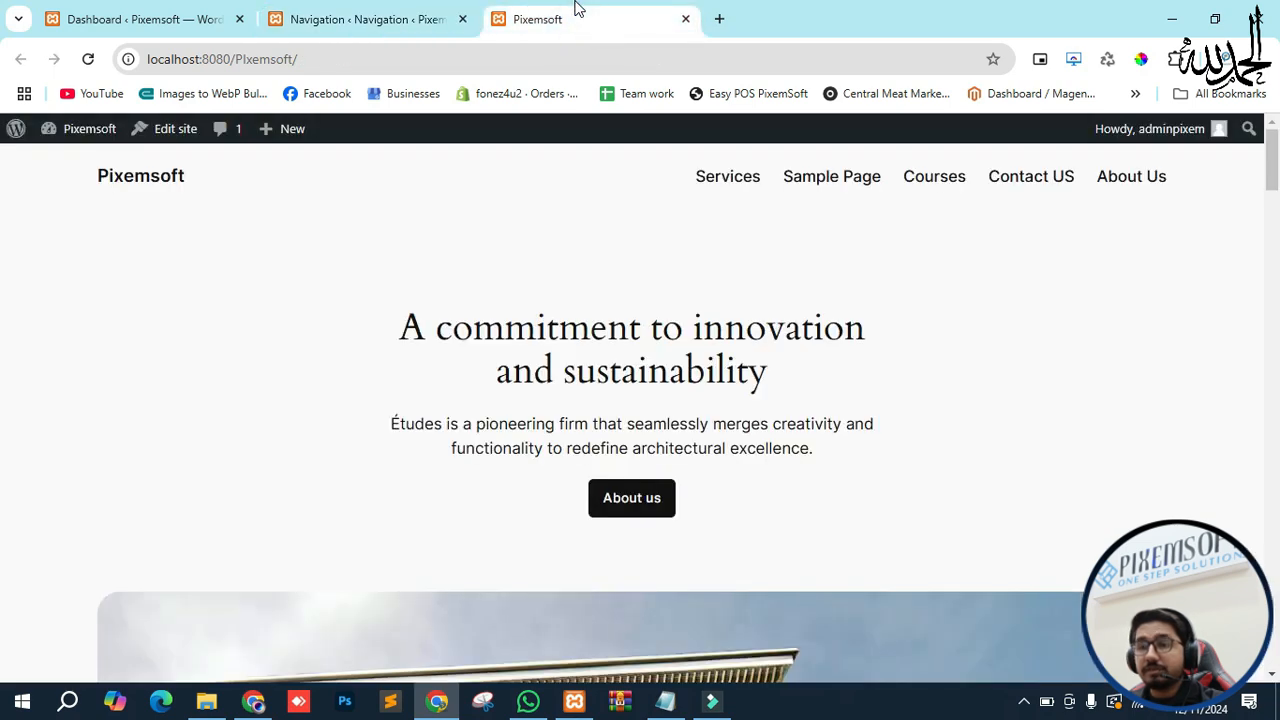
{"action": "left_click", "coordinate": [310, 250]}
{"action": "key", "text": "F5"}
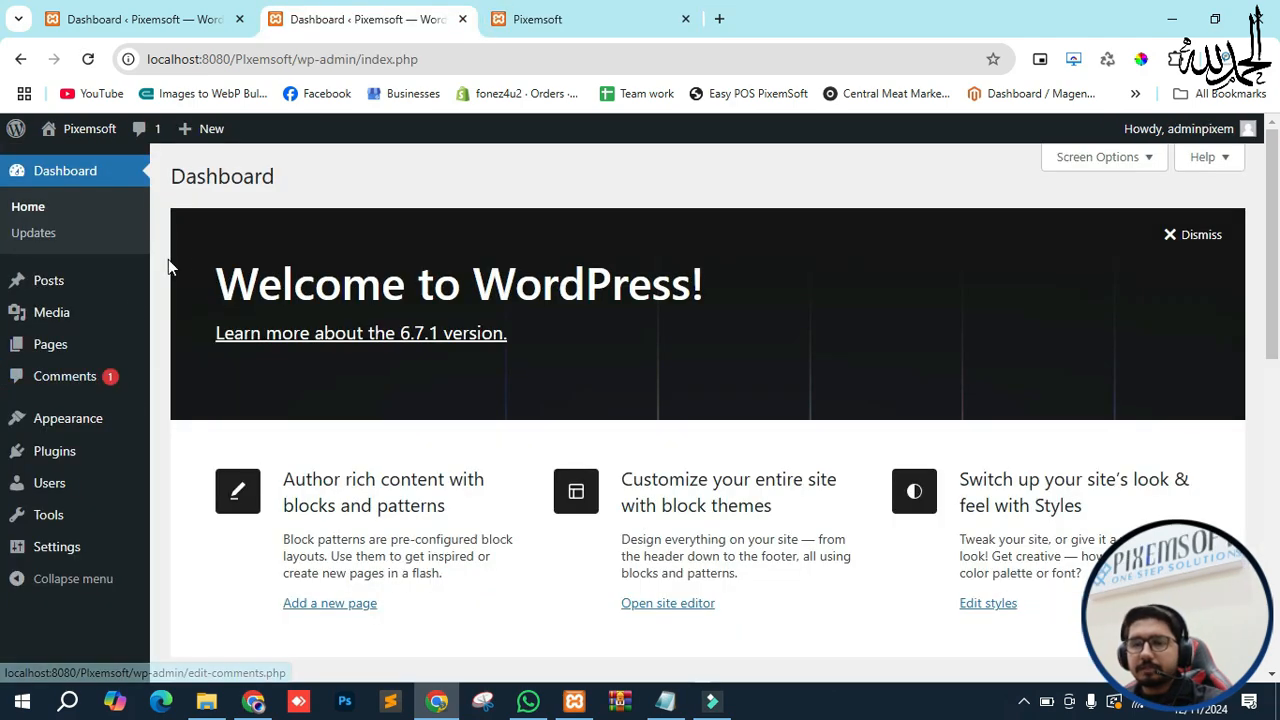
- Reopen the Twenty Twenty-Four theme's navigation menu in the site editor from the dashboard, and reload the home page to compare its menu
{"action": "mouse_move", "coordinate": [60, 323]}
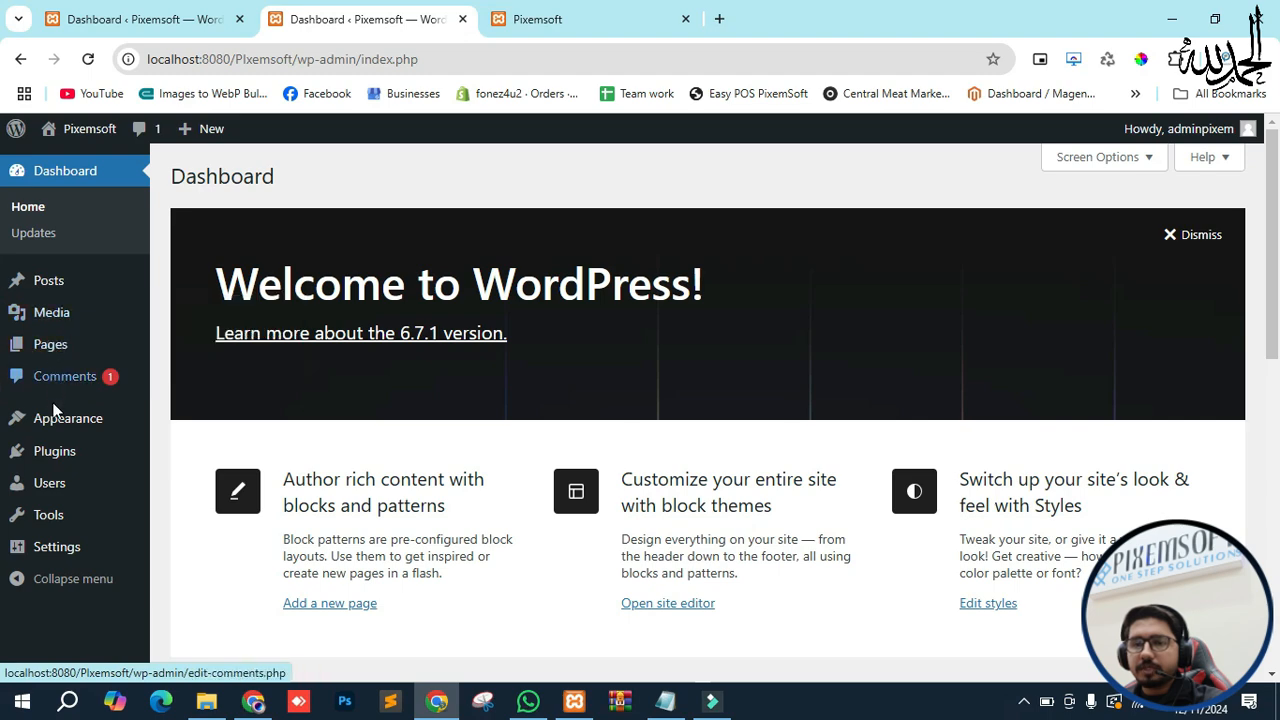
{"action": "mouse_move", "coordinate": [55, 425]}
{"action": "left_click", "coordinate": [187, 421]}
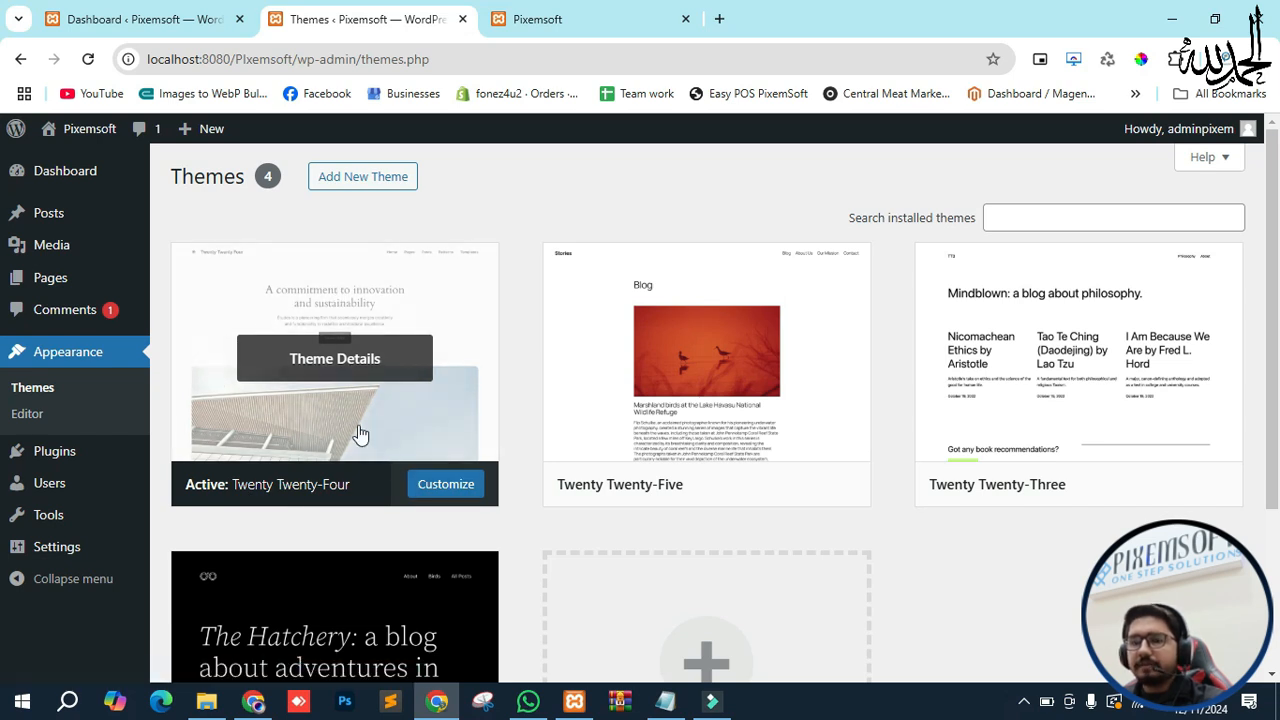
{"action": "left_click", "coordinate": [452, 494]}
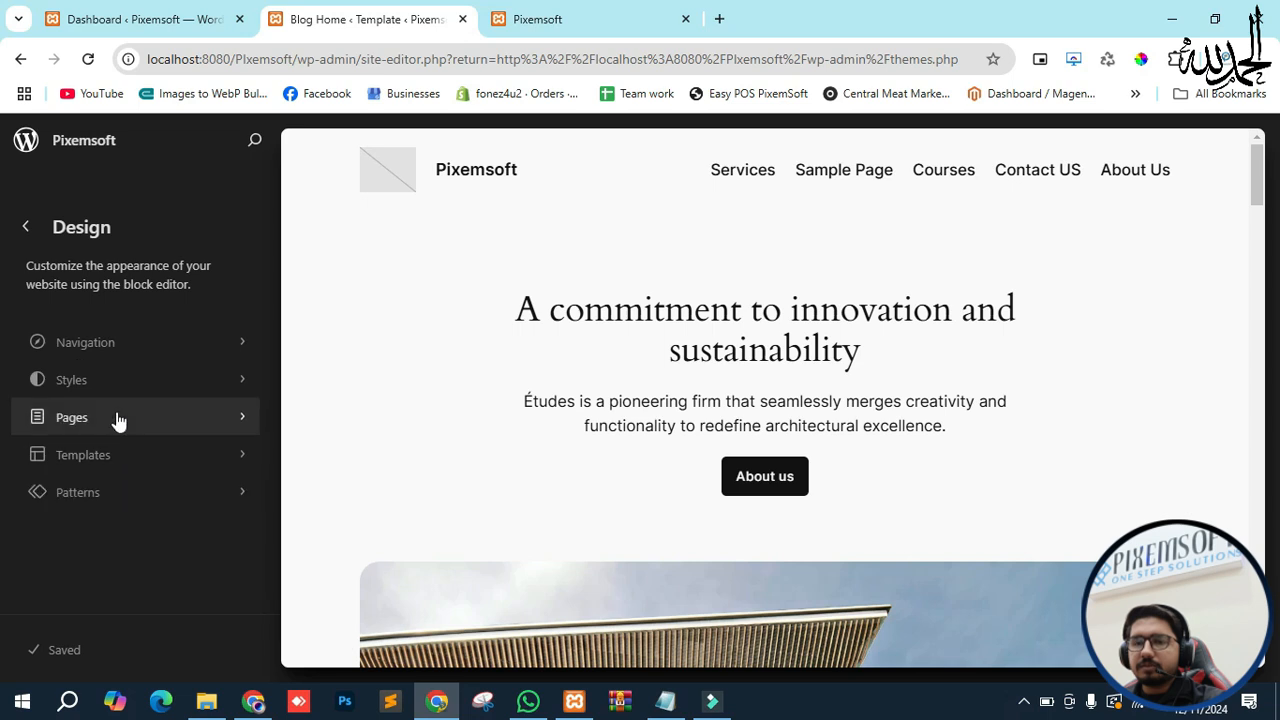
{"action": "left_click", "coordinate": [140, 355]}
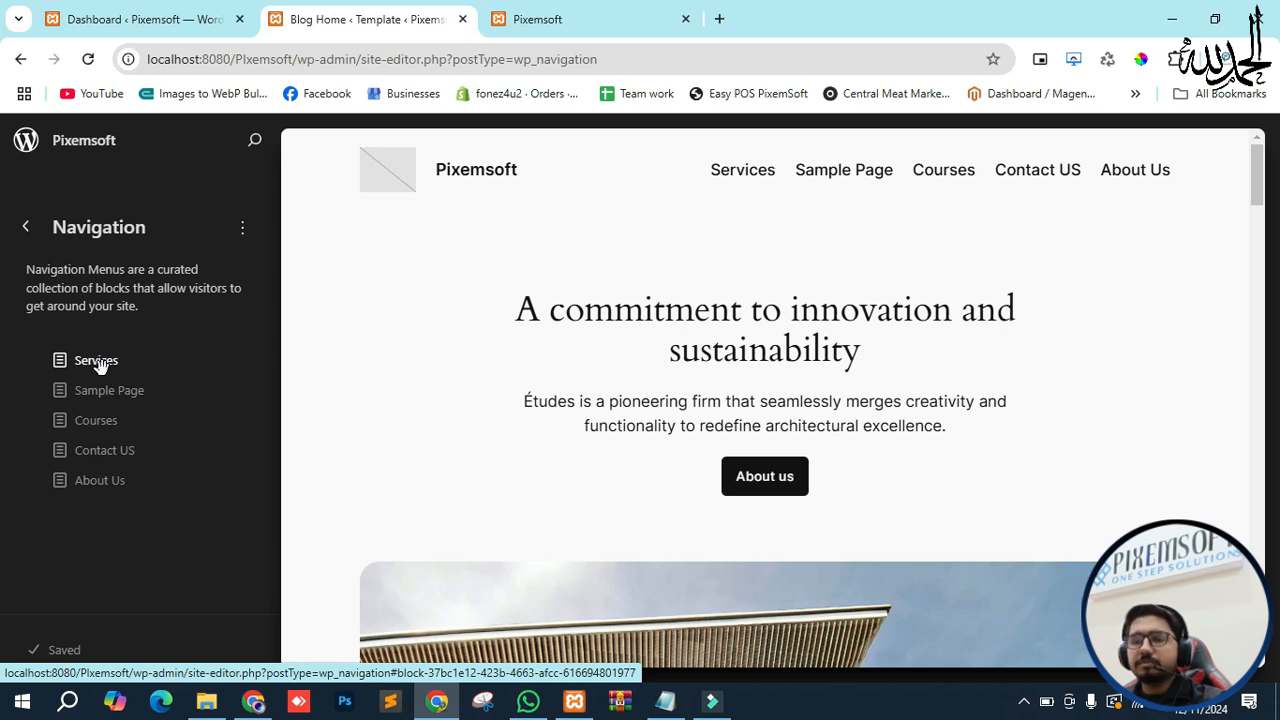
{"action": "left_click", "coordinate": [582, 24]}
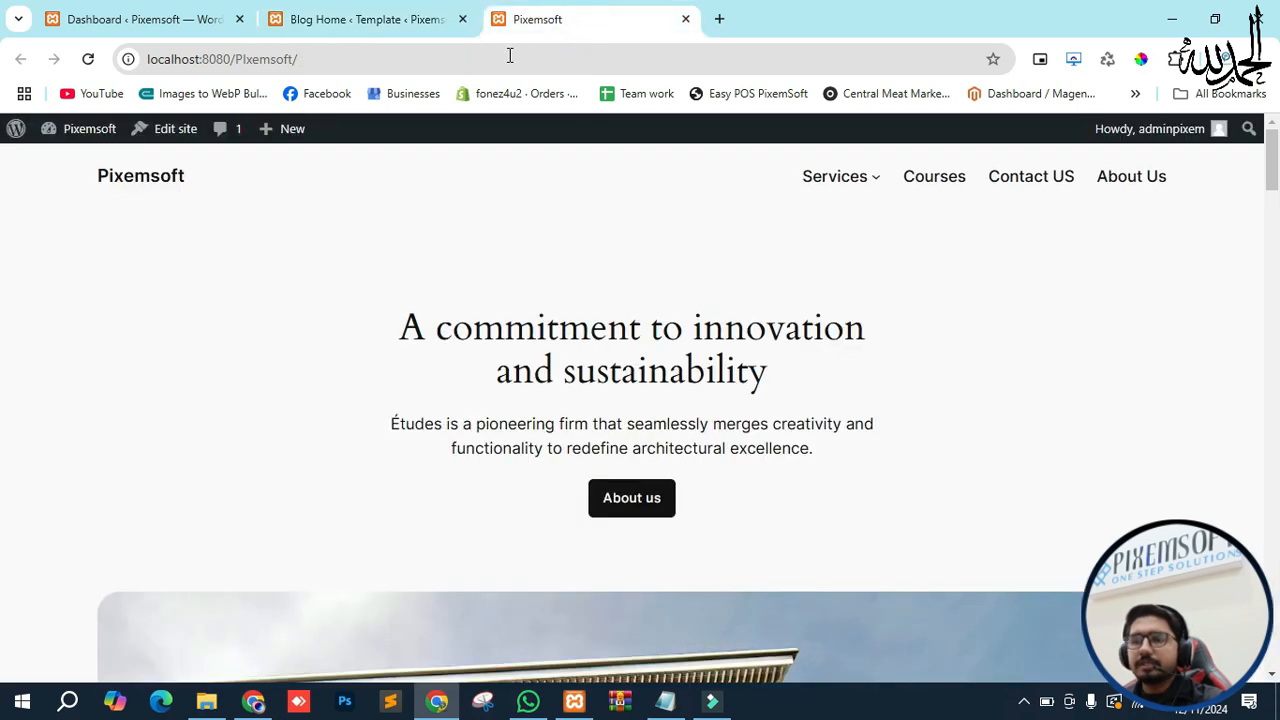
{"action": "key", "text": "F5"}
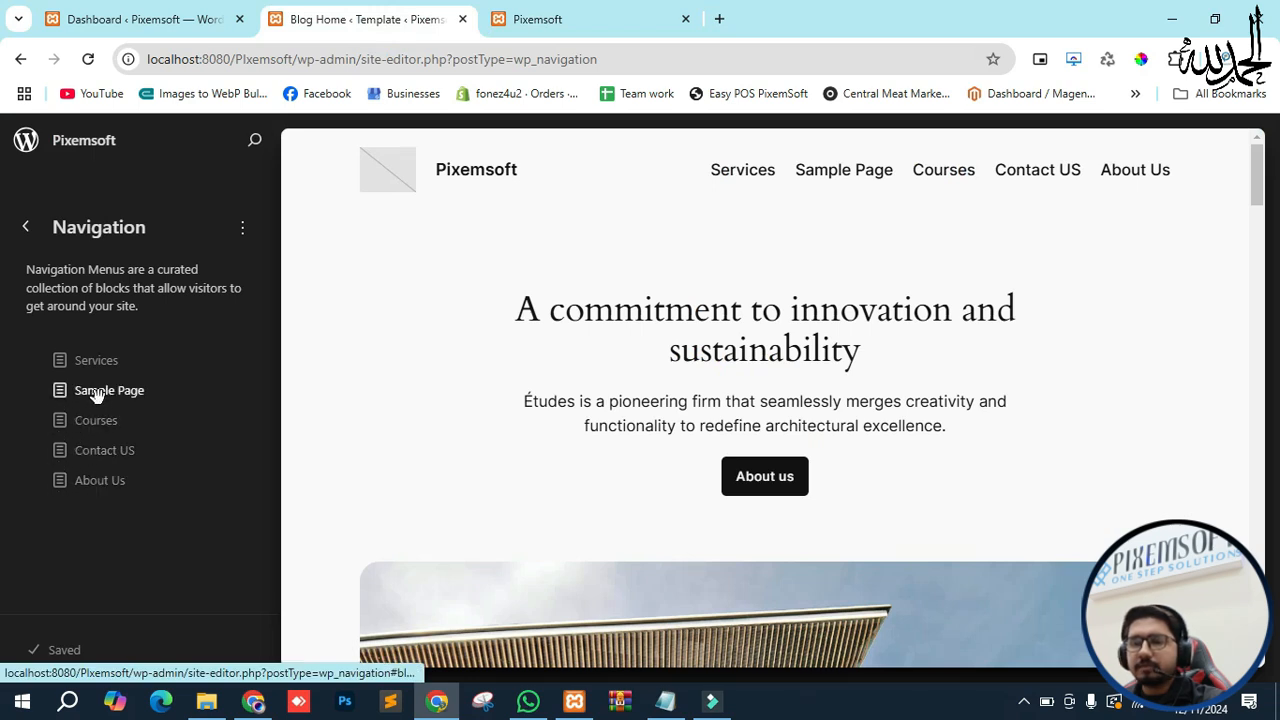
- Move Sample Page below Contact US, then nest it under Services and check the submenu
{"action": "left_click", "coordinate": [97, 392]}
{"action": "left_click_drag", "start_coordinate": [97, 392], "coordinate": [70, 452]}
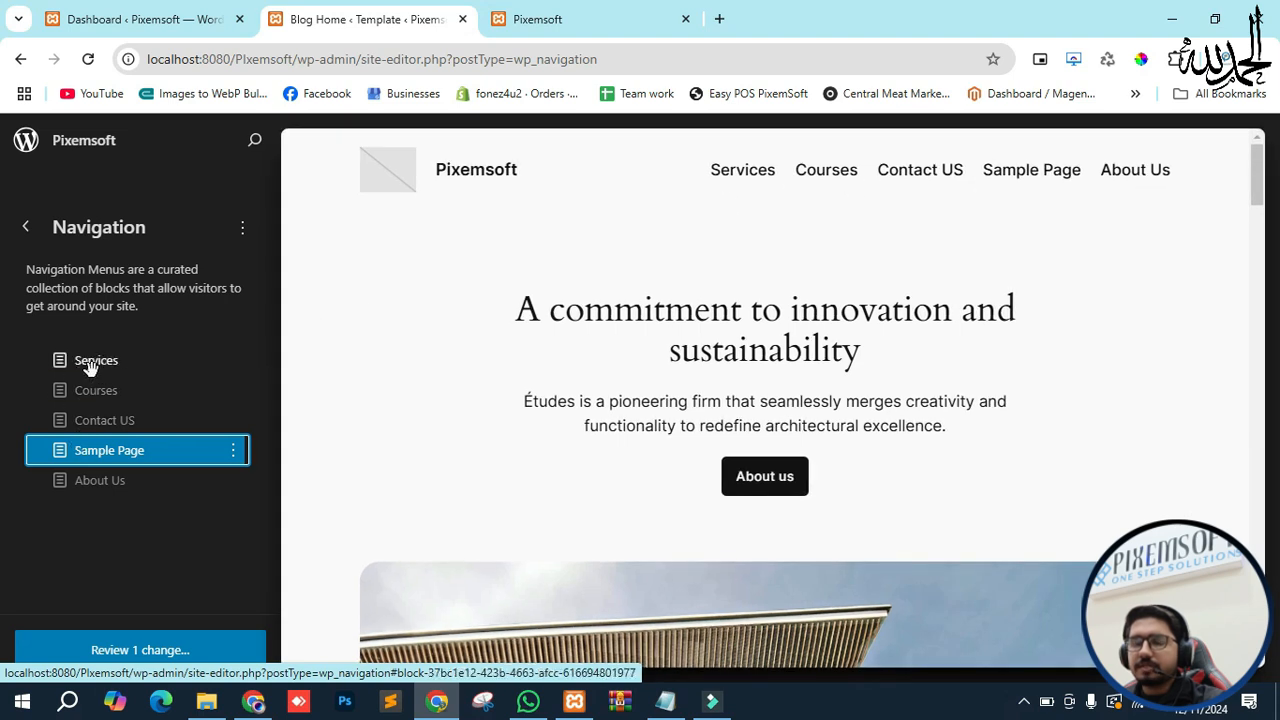
{"action": "left_click_drag", "start_coordinate": [77, 450], "coordinate": [81, 362]}
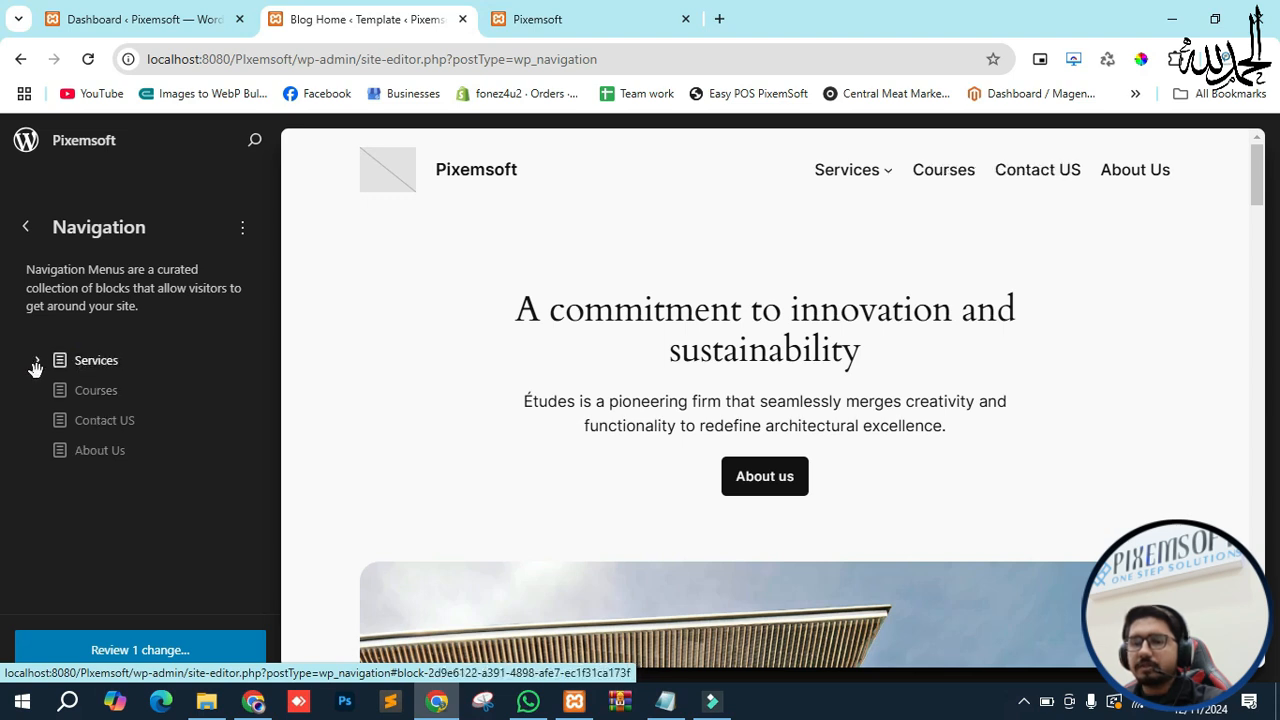
{"action": "left_click", "coordinate": [37, 363]}
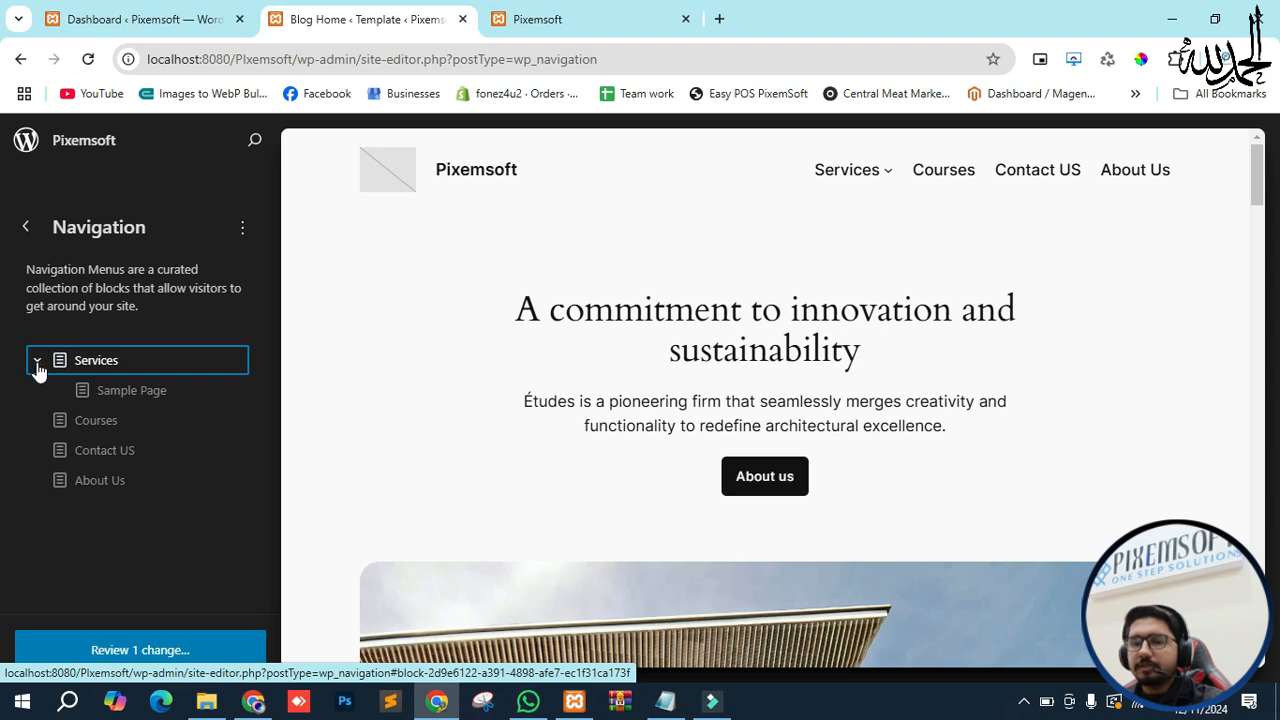
{"action": "left_click", "coordinate": [37, 362]}
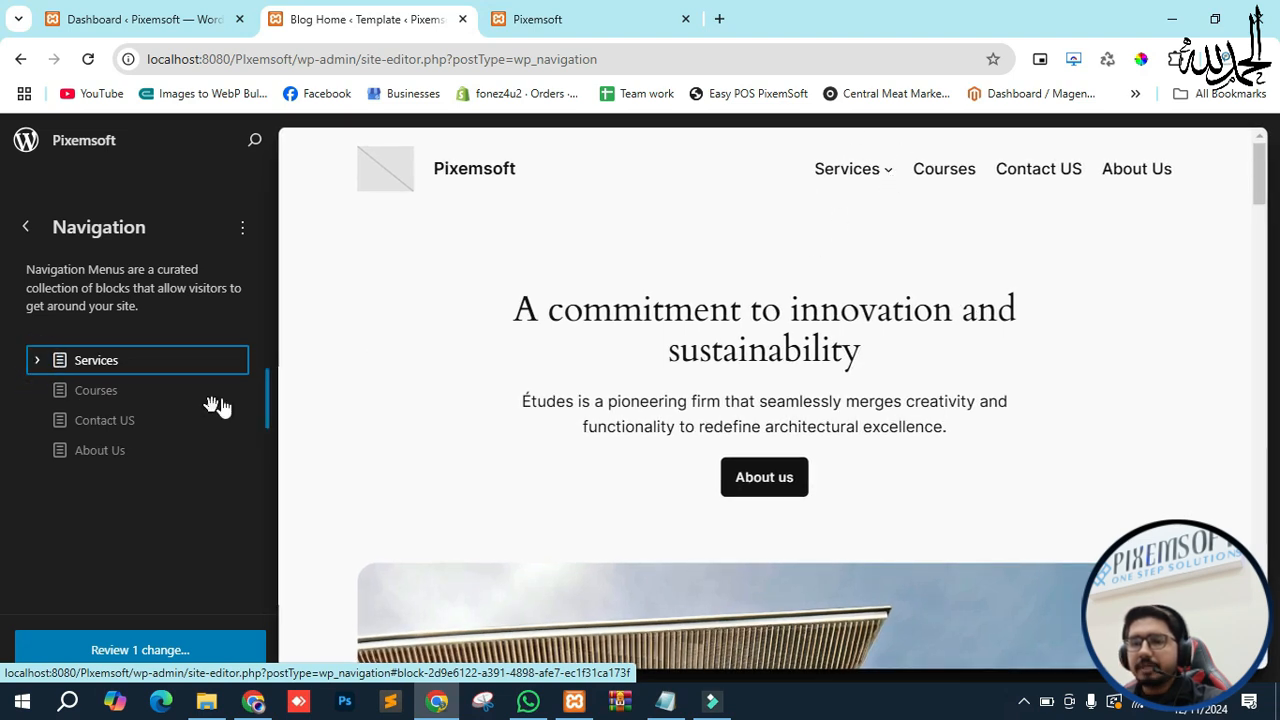
- Nest the Contact US item under Services above Sample Page and save the Navigation change
{"action": "left_click", "coordinate": [105, 422]}
{"action": "left_click_drag", "start_coordinate": [105, 424], "coordinate": [96, 363]}
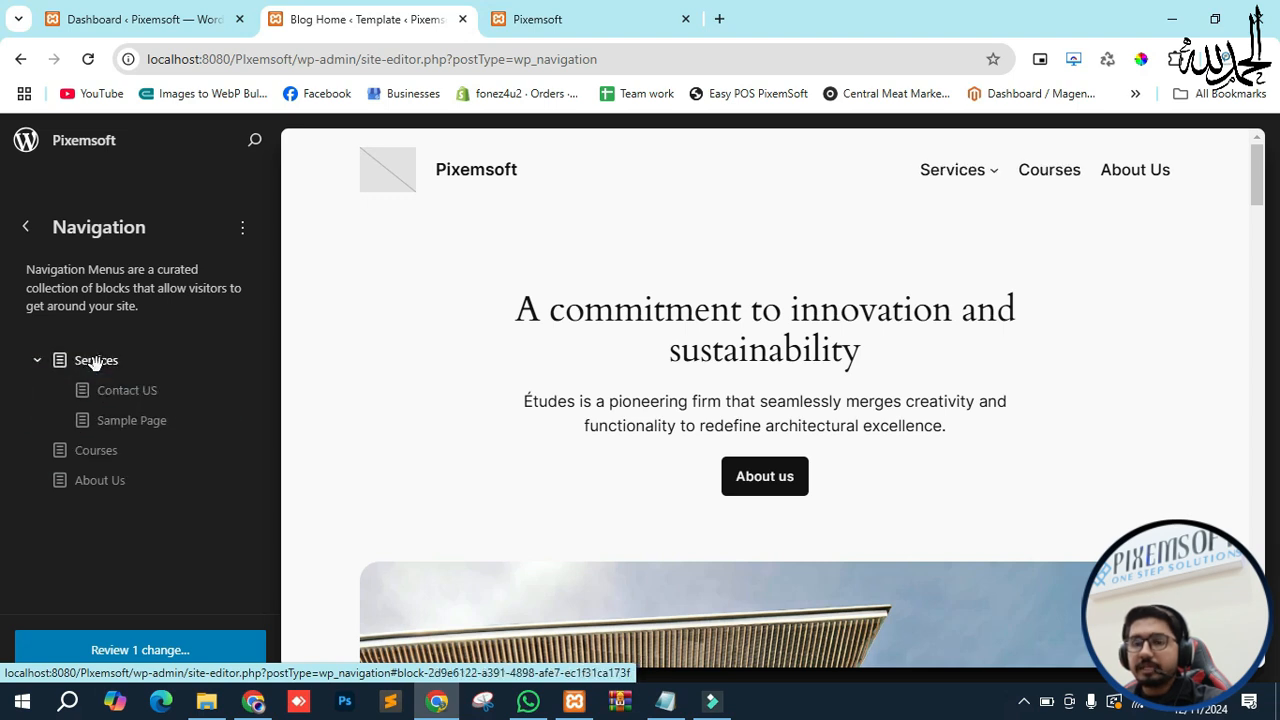
{"action": "left_click", "coordinate": [137, 655]}
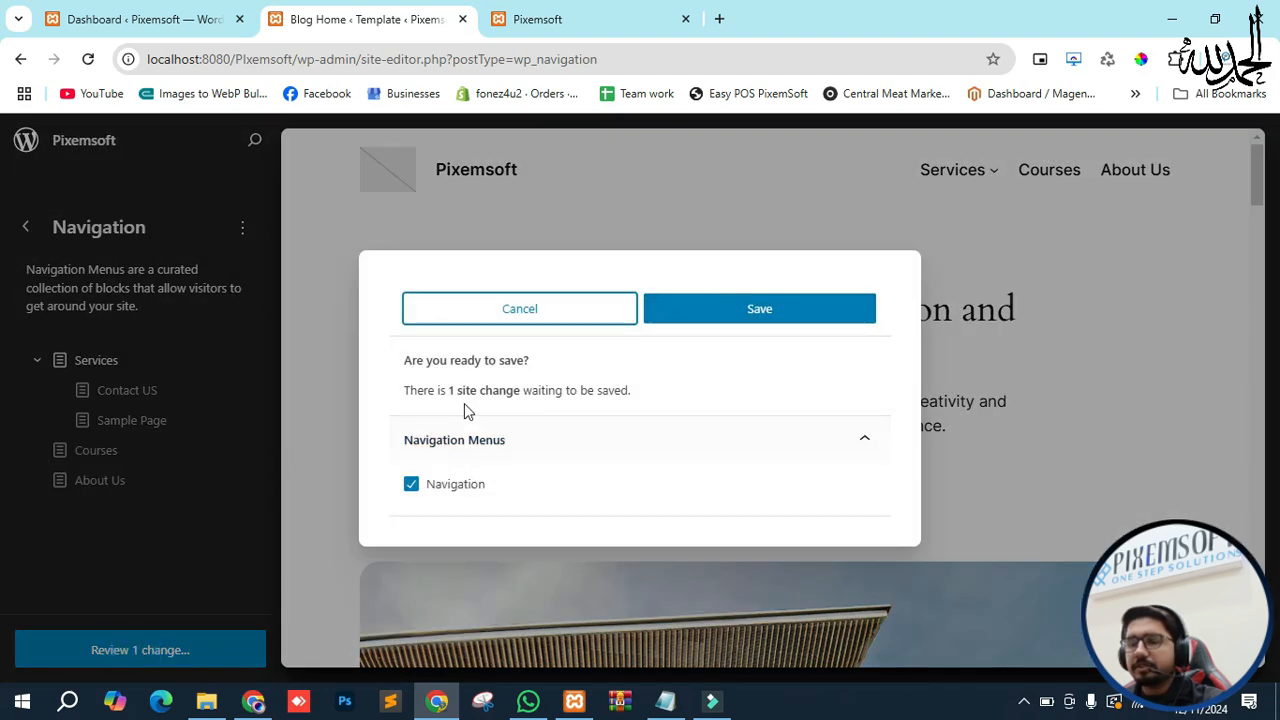
{"action": "left_click", "coordinate": [711, 318]}
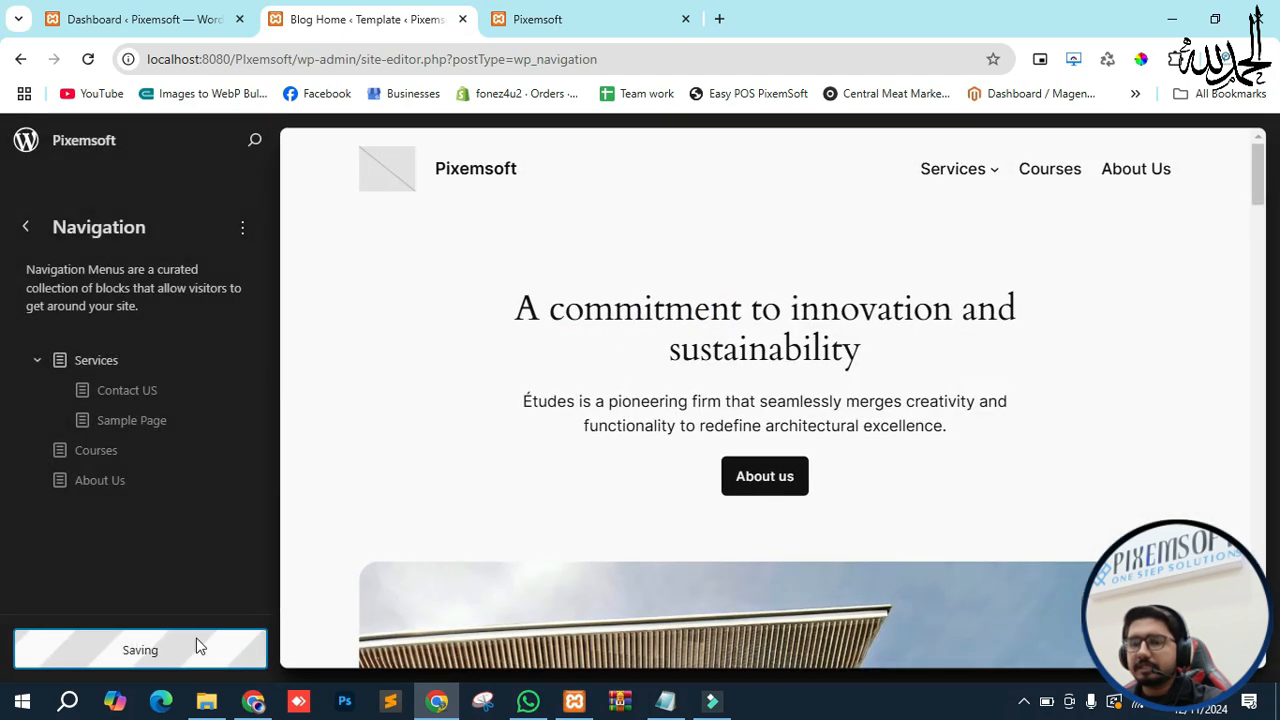
- Reload the site's home page and expand the Services submenu to check its nested pages
{"action": "left_click", "coordinate": [577, 17]}
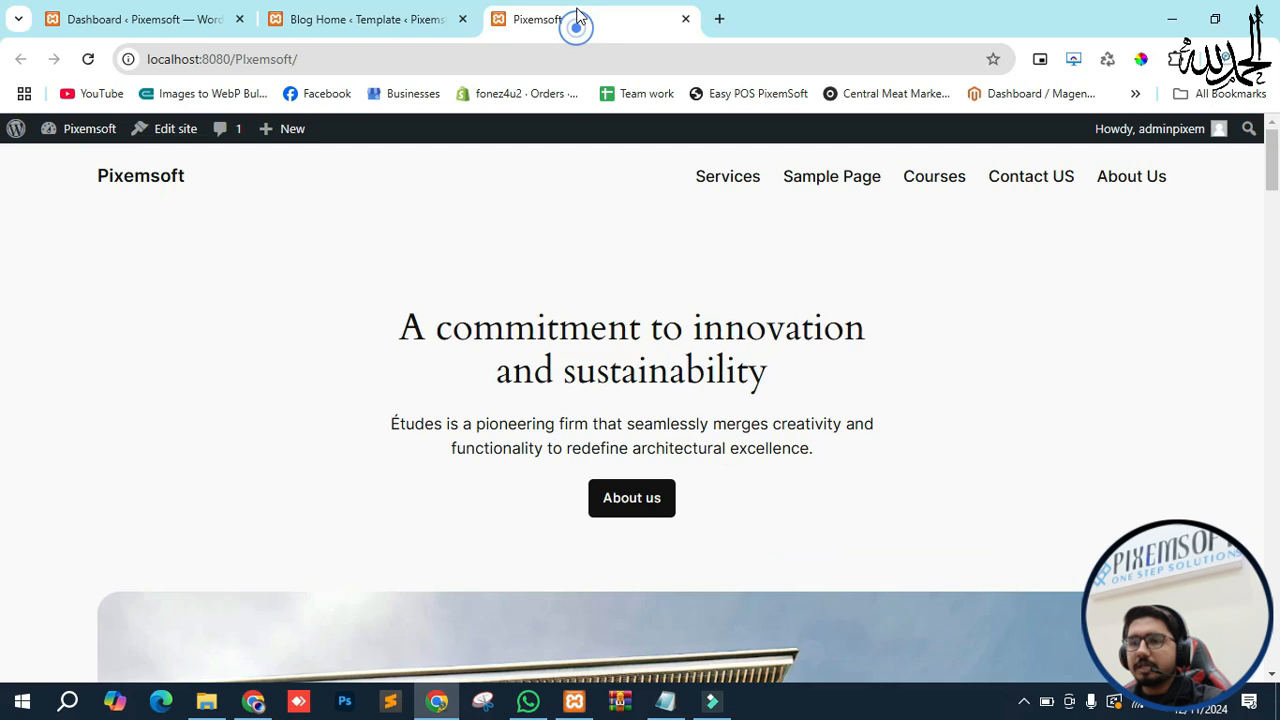
{"action": "left_click", "coordinate": [500, 214]}
{"action": "key", "text": "F5"}
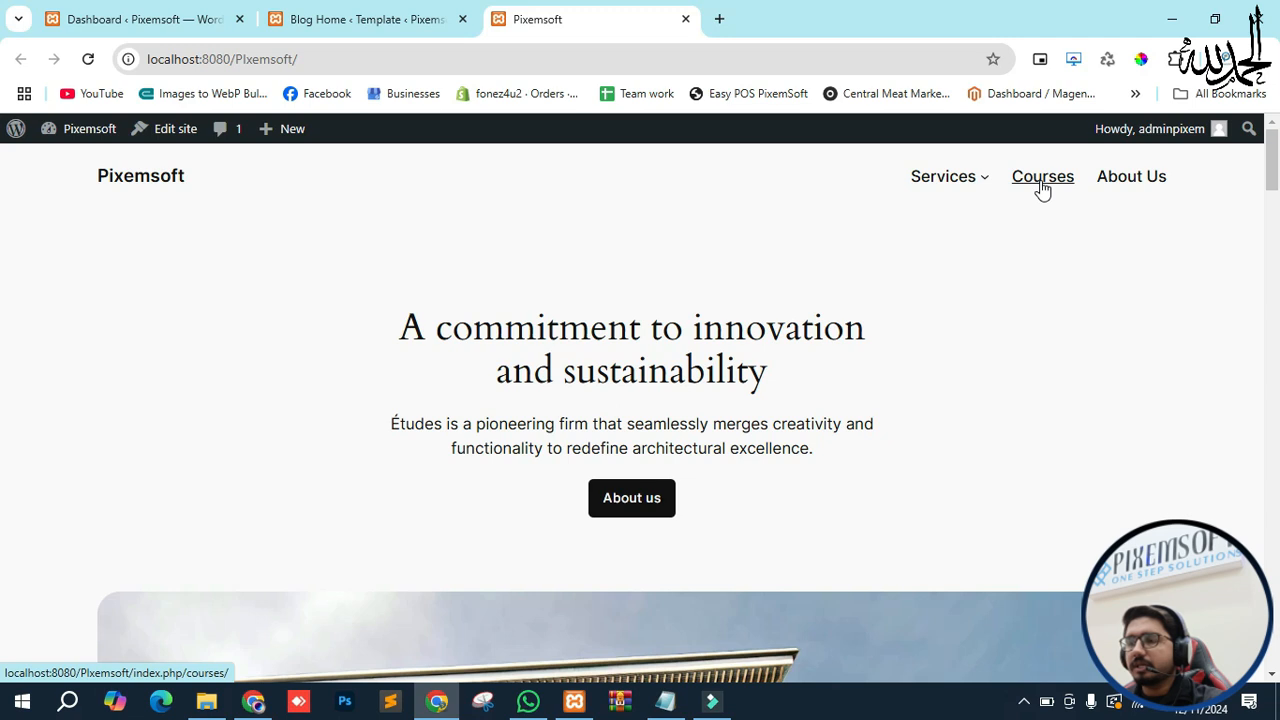
{"action": "mouse_move", "coordinate": [960, 186]}
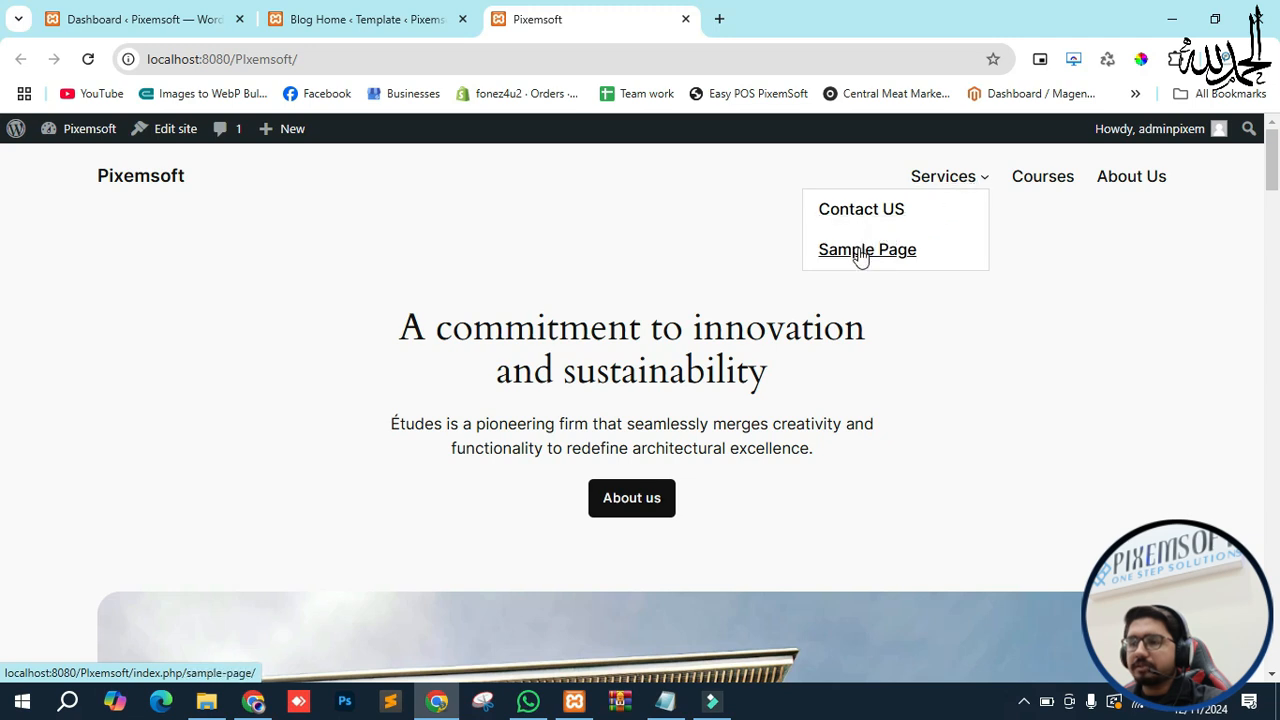
{"action": "left_click", "coordinate": [695, 203]}
- Return to the navigation editor and view the actions available for the Navigation menu
{"action": "left_click", "coordinate": [373, 24]}
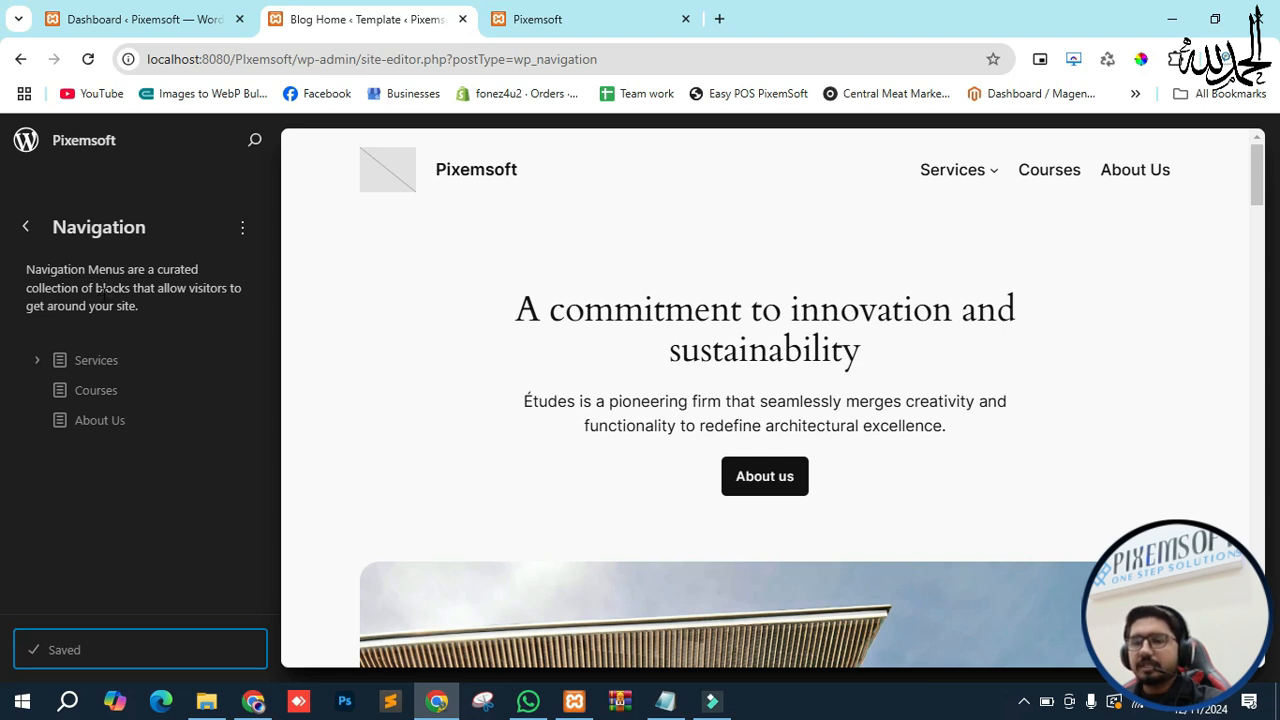
{"action": "left_click", "coordinate": [243, 232]}
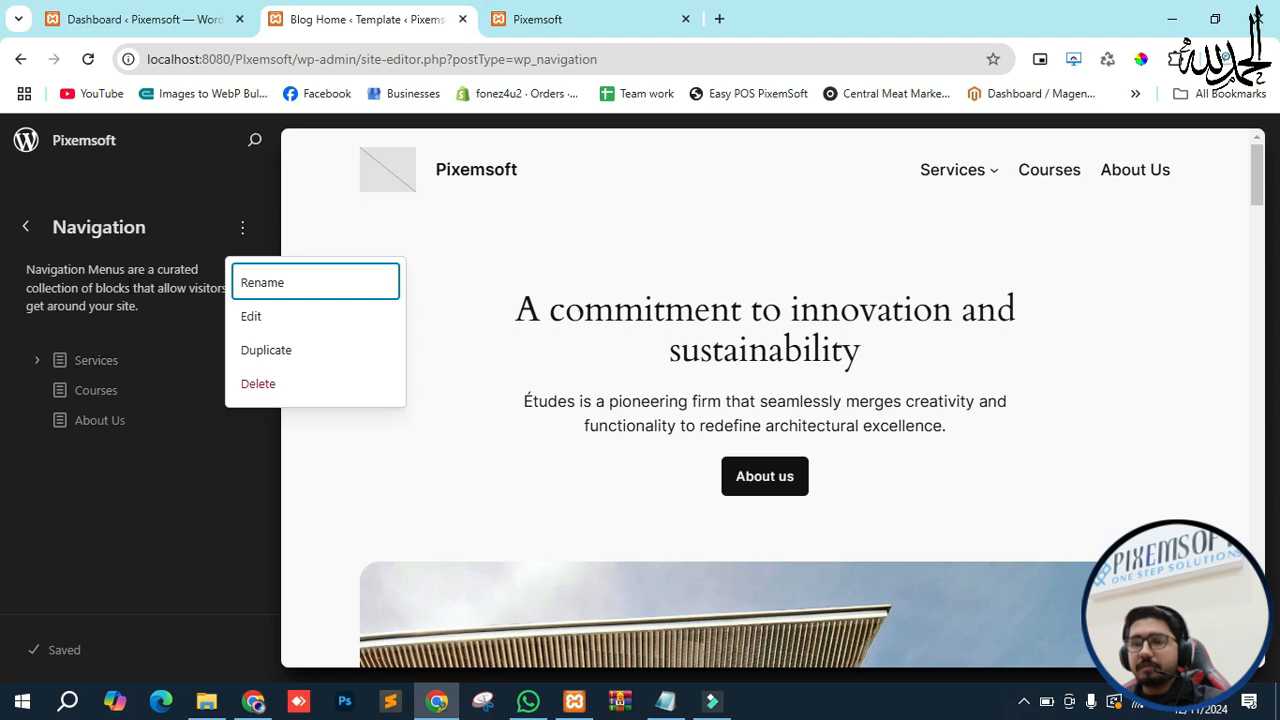
{"action": "left_click", "coordinate": [166, 245]}
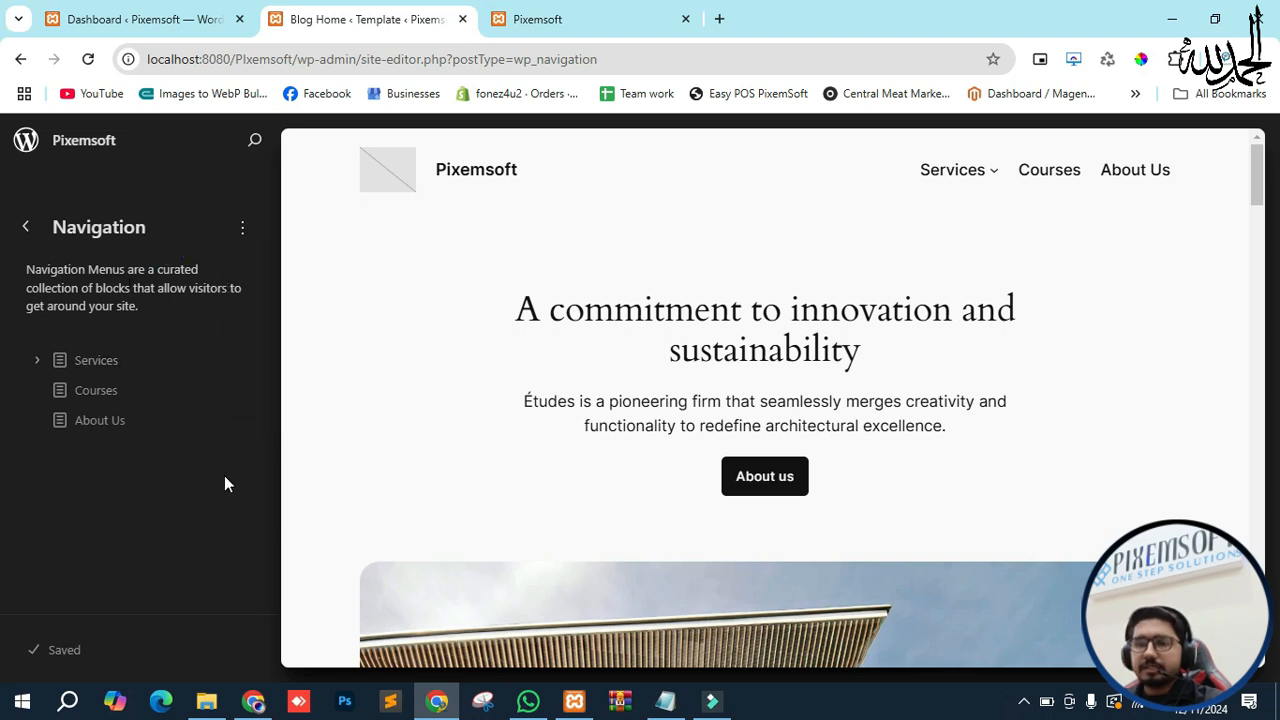